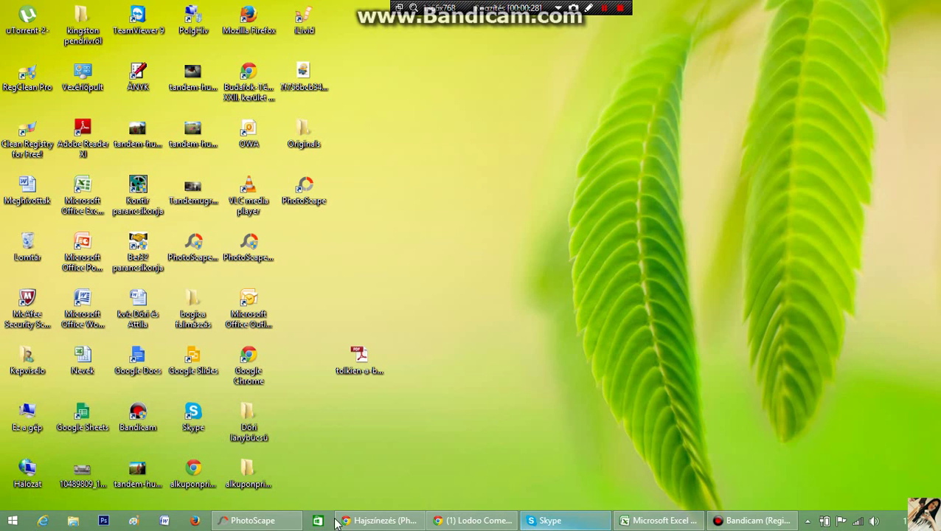
- Switch to the Facebook profile page in Chrome, close the open chat and check the notifications list
left_click(504, 518)
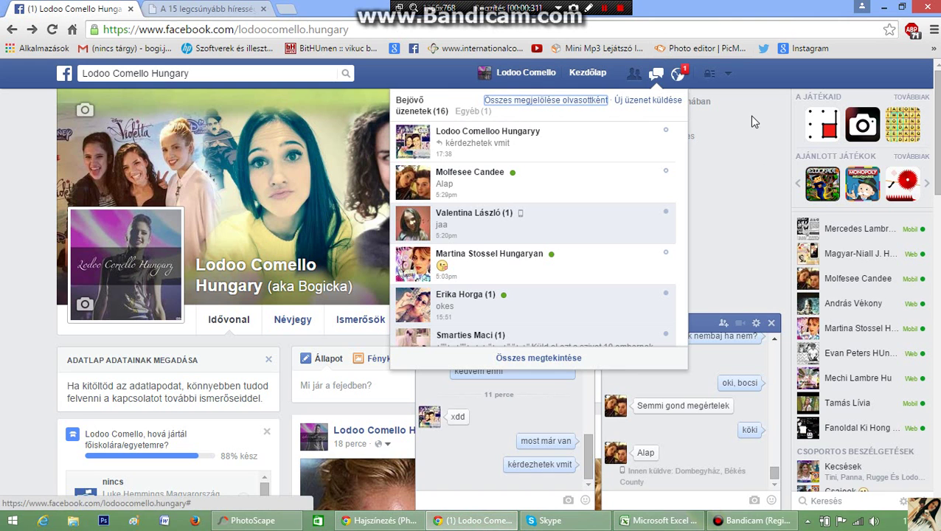
left_click(772, 324)
left_click(677, 77)
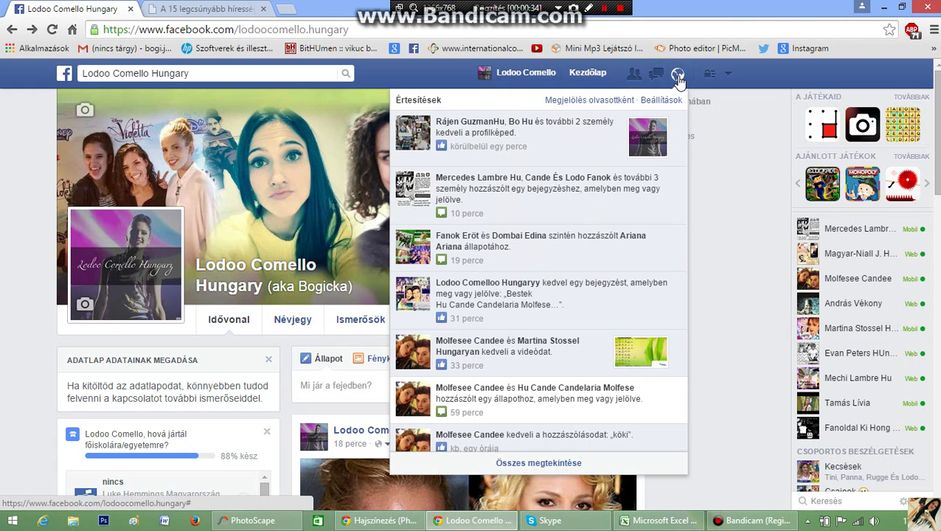
left_click(677, 77)
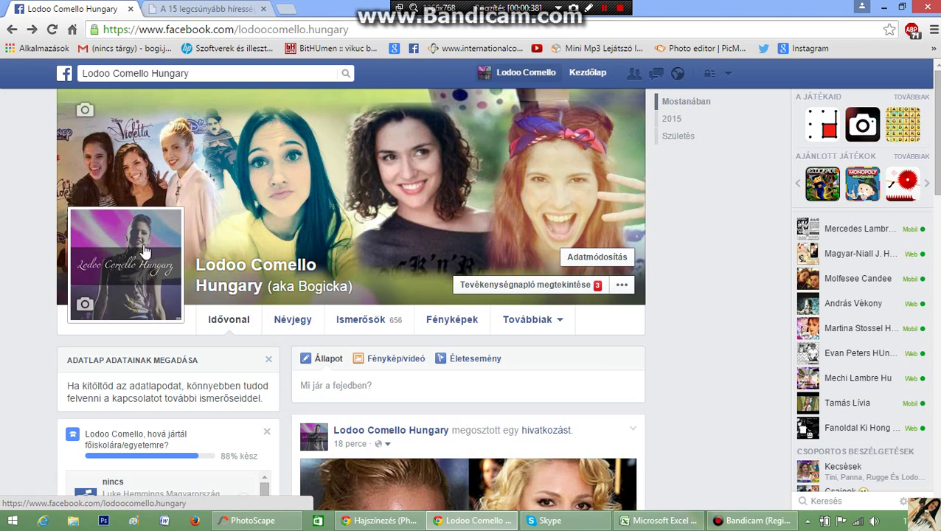
- View the profile's cover photo and profile picture enlarged, closing each one after viewing
left_click(458, 204)
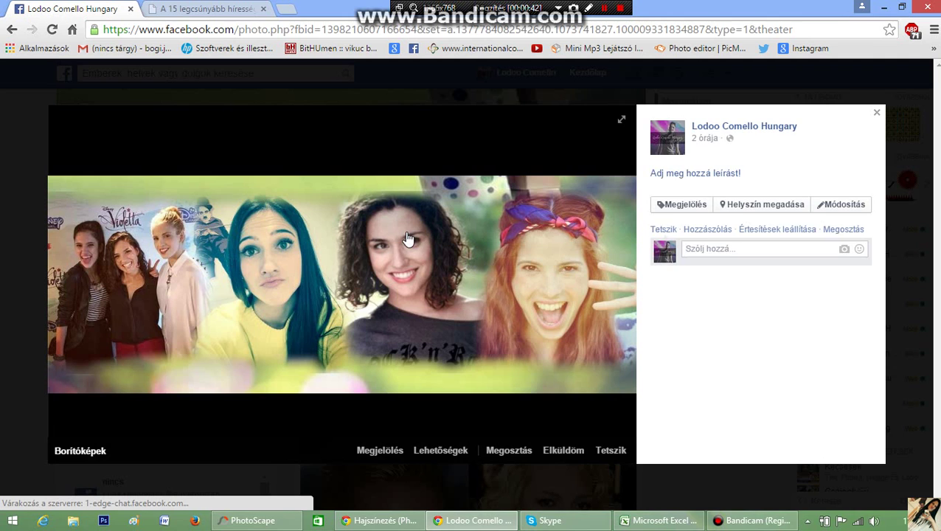
key("Escape")
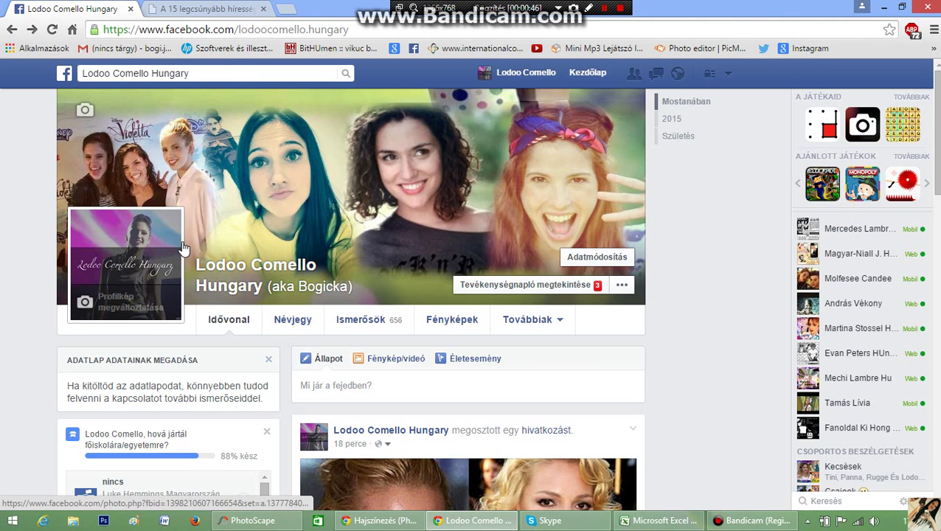
mouse_move(180, 270)
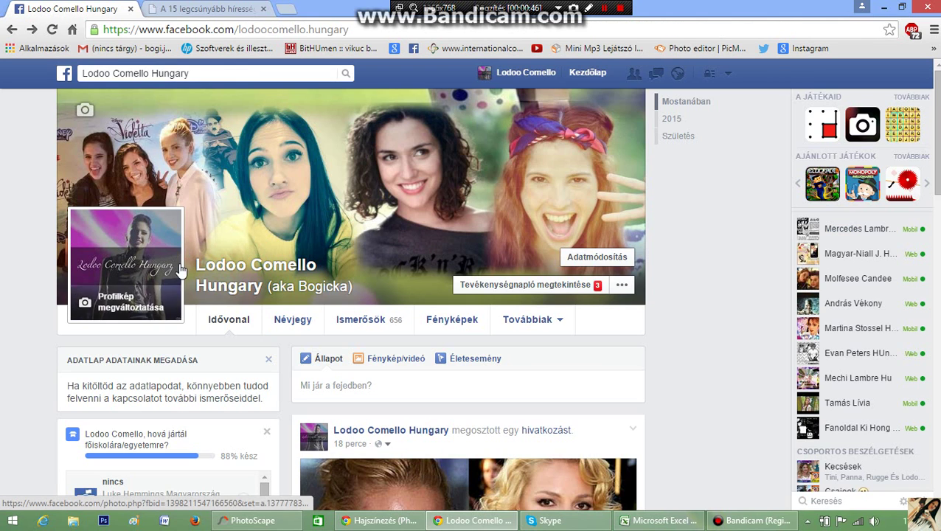
left_click(143, 243)
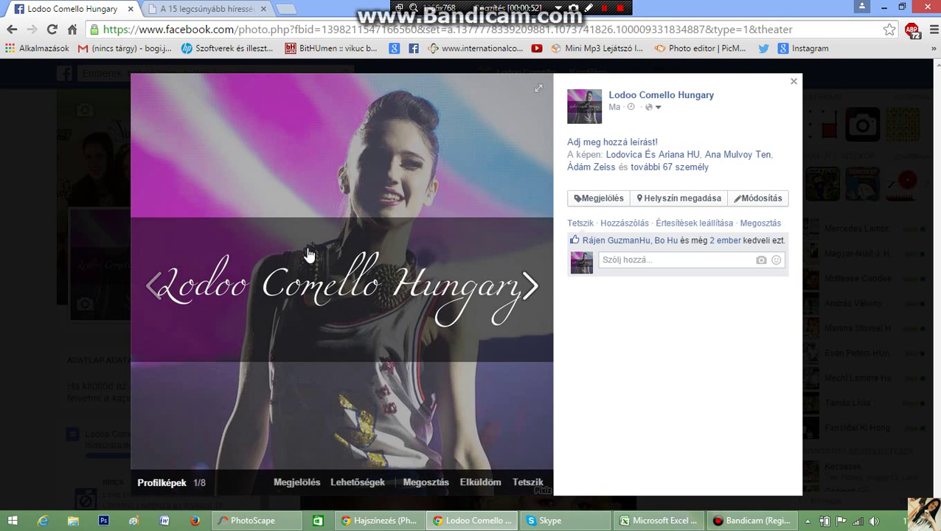
key("Escape")
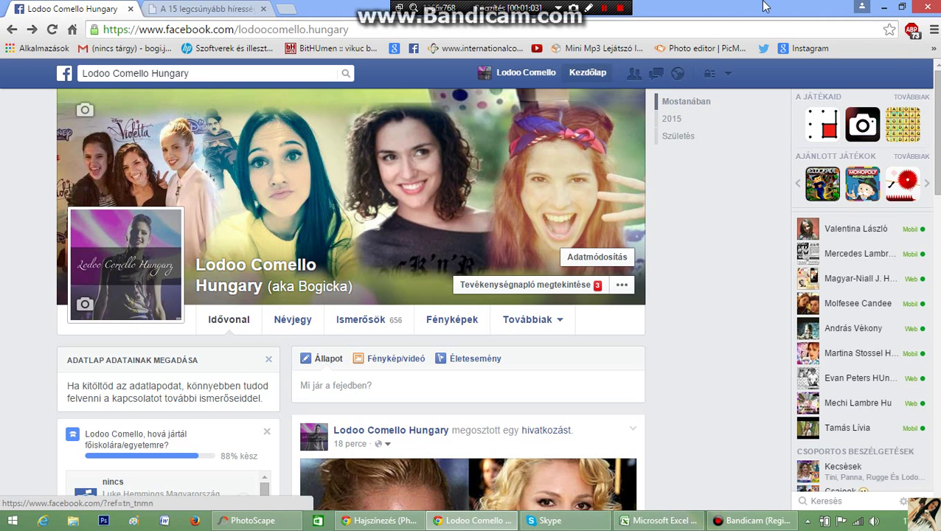
- Open the Pixiz photo montage site in a new browser tab
left_click(884, 9)
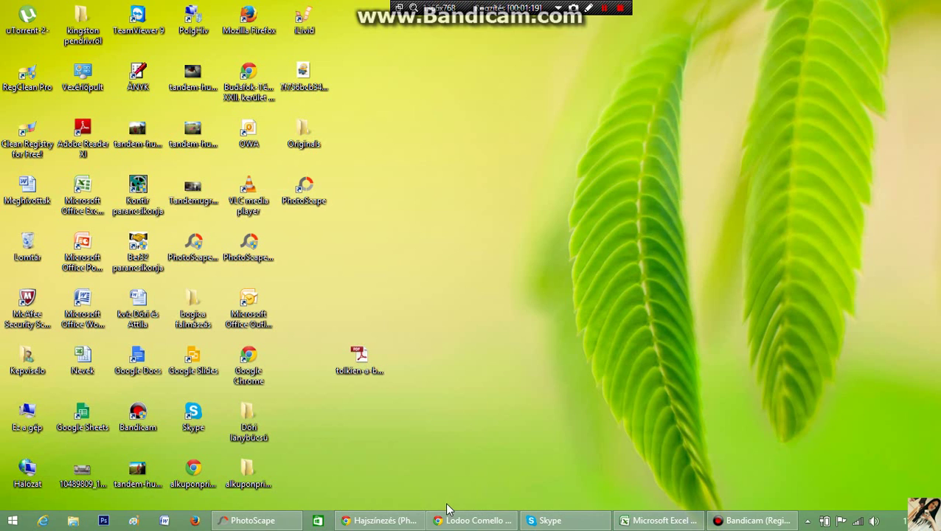
left_click(472, 520)
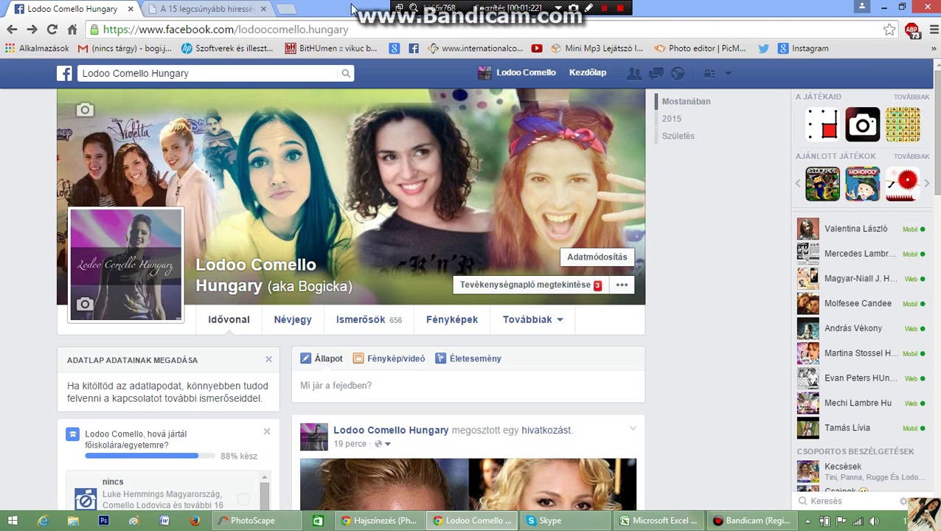
left_click(287, 9)
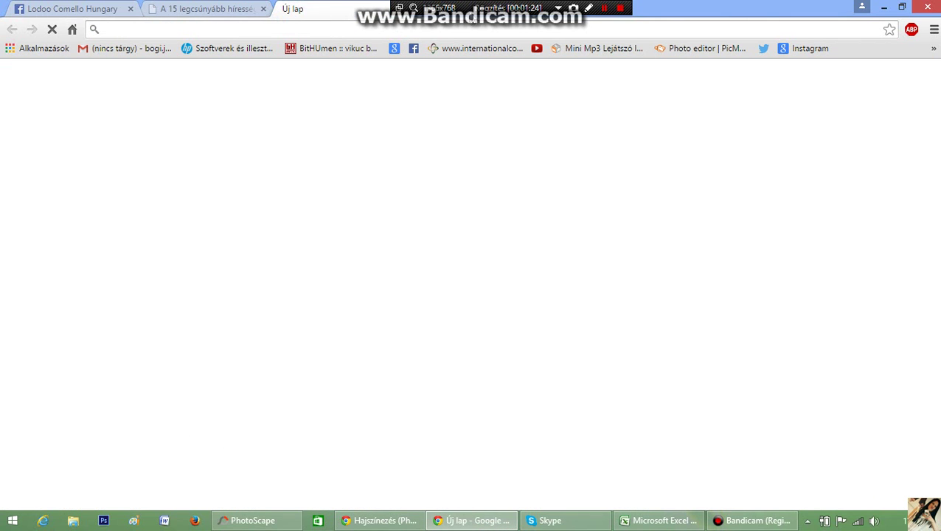
left_click_drag(467, 7, 116, 16)
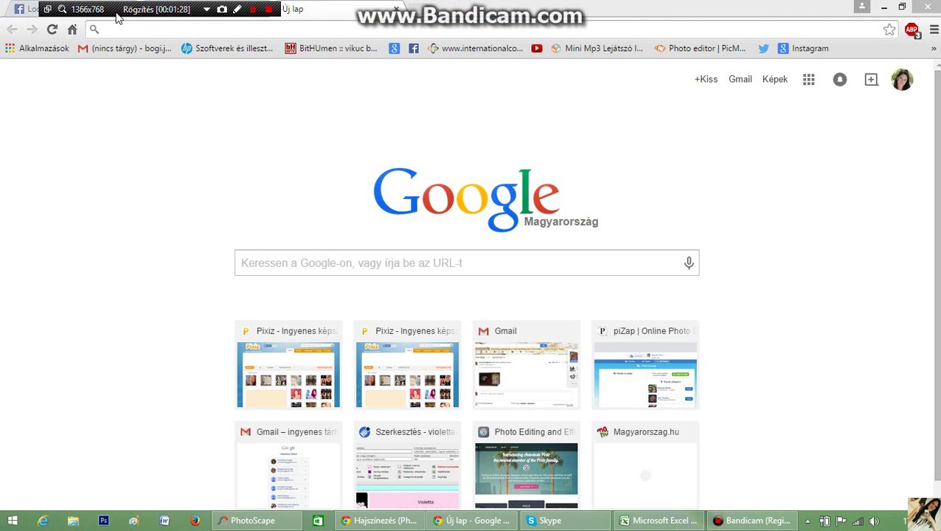
left_click(172, 28)
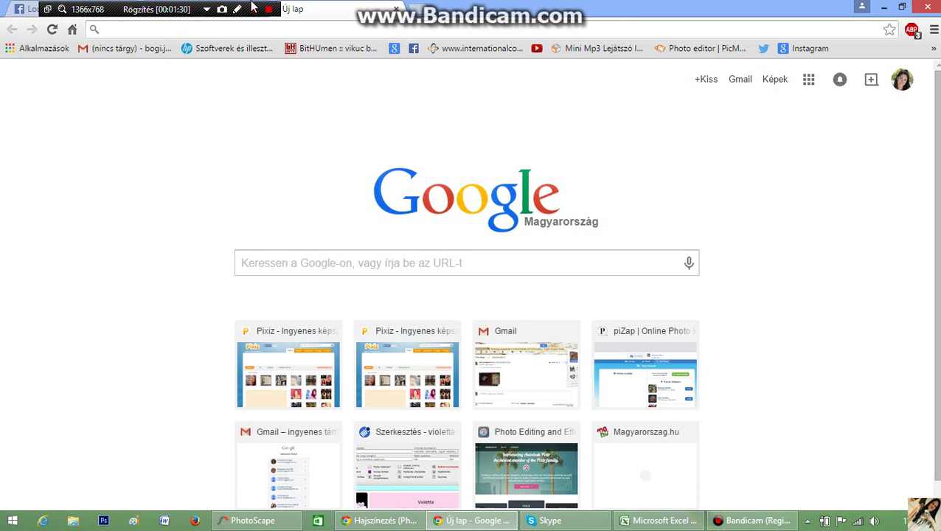
left_click(307, 385)
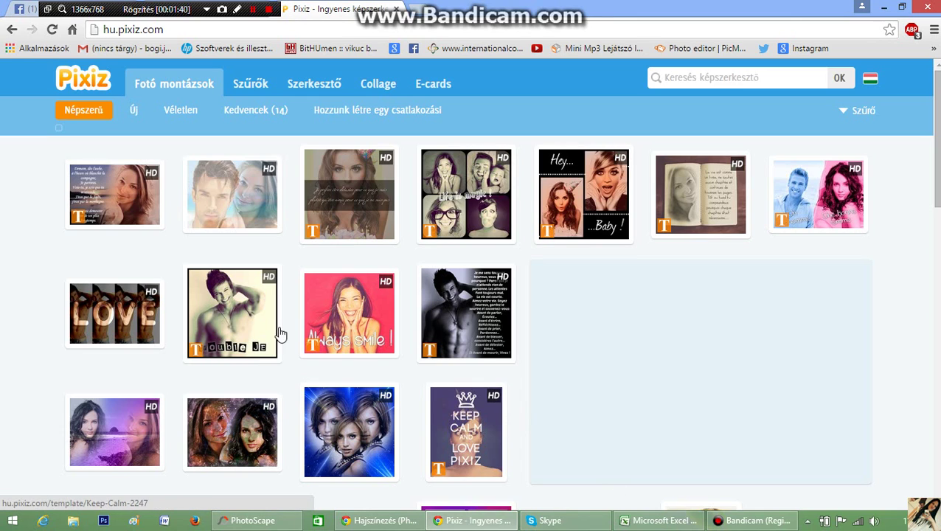
- Browse the popular photo montage templates on Pixiz and open the "3 fotót a térben" template
scroll(2, 279, "down", 2)
scroll(4, 210, "down", 3)
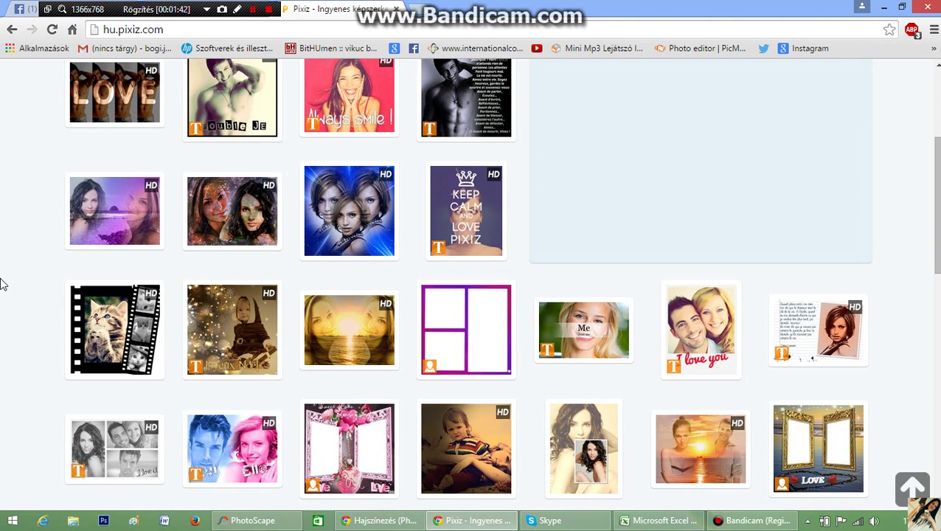
scroll(4, 284, "down", 1)
scroll(3, 284, "down", 3)
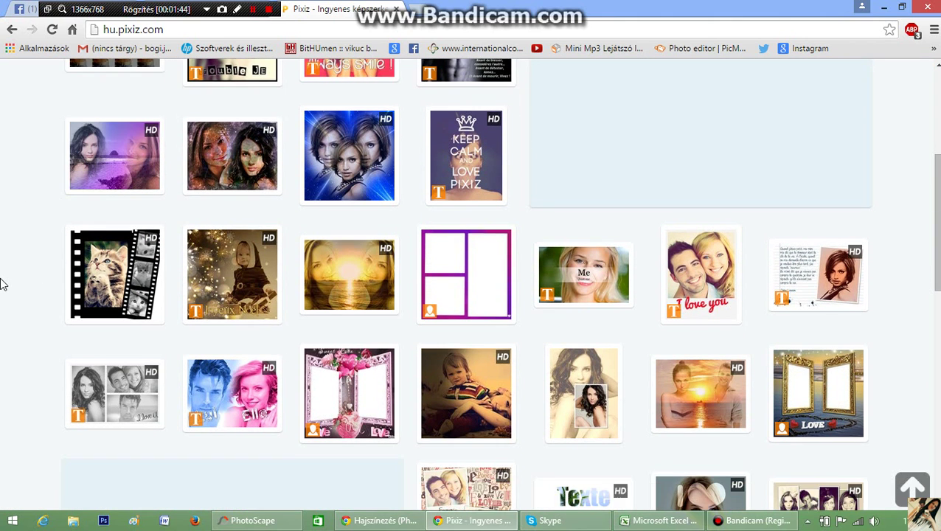
scroll(21, 210, "down", 7)
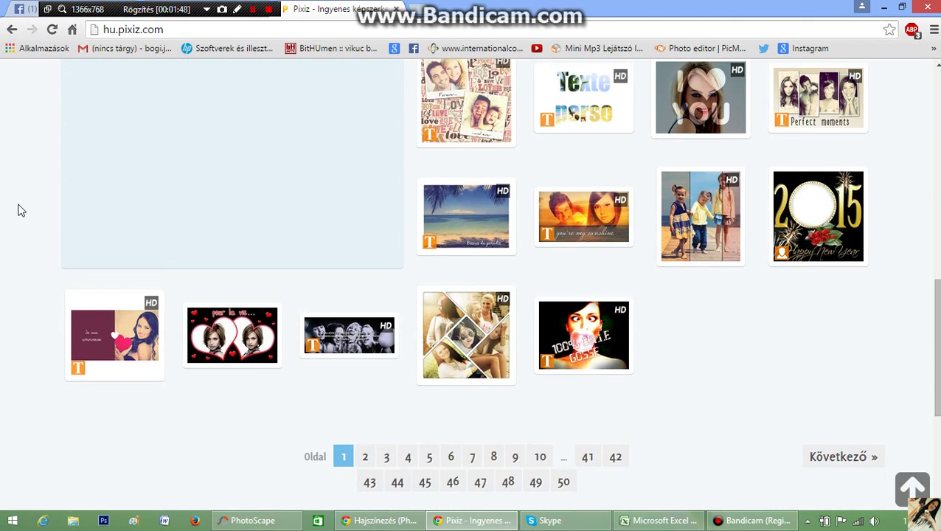
scroll(21, 210, "up", 5)
scroll(21, 210, "down", 5)
scroll(21, 210, "down", 3)
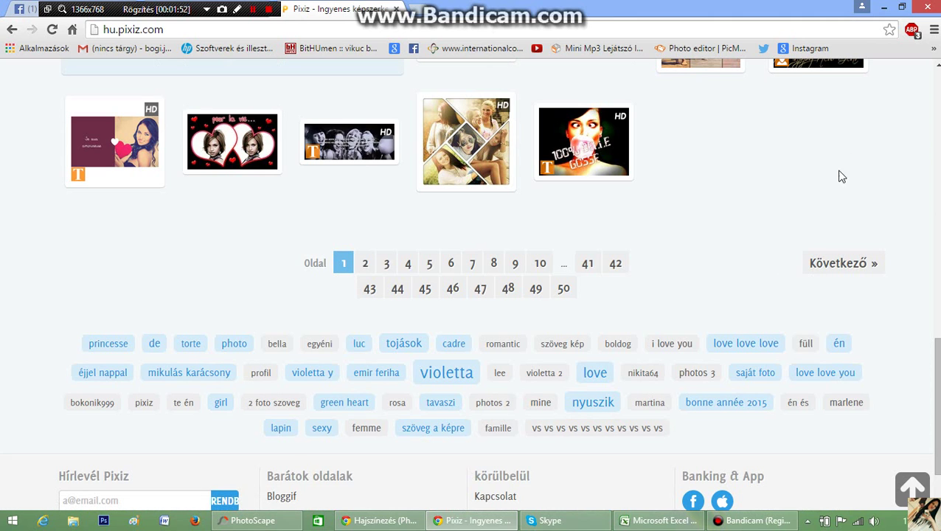
scroll(796, 251, "up", 1)
scroll(796, 252, "up", 2)
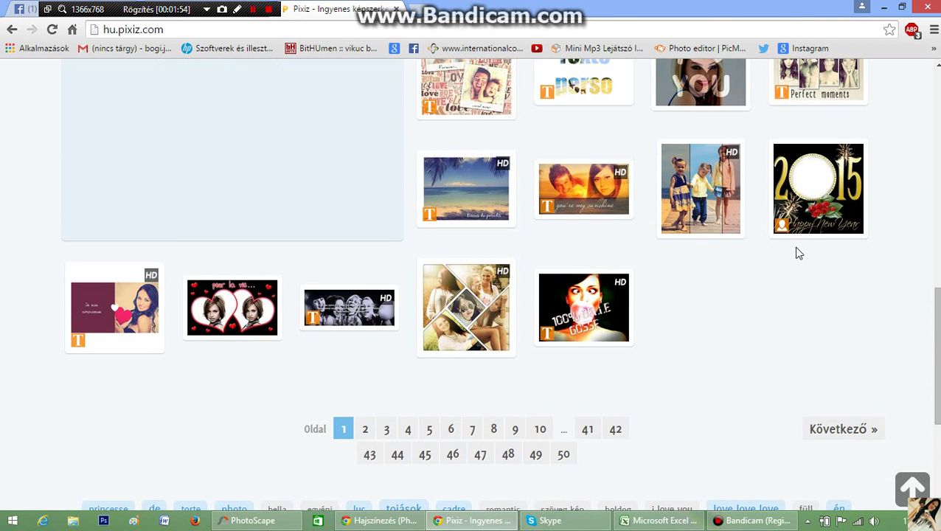
scroll(797, 253, "down", 1)
scroll(796, 253, "up", 2)
scroll(796, 253, "up", 6)
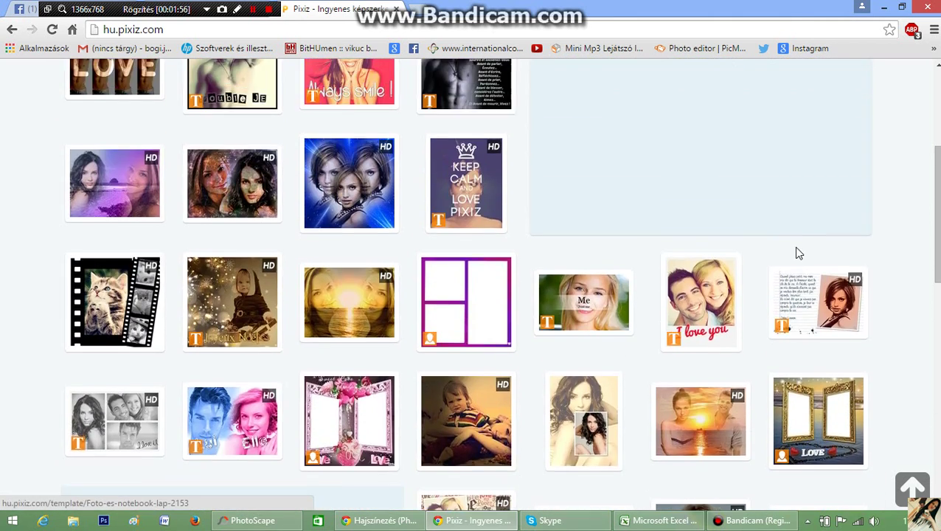
left_click(354, 458)
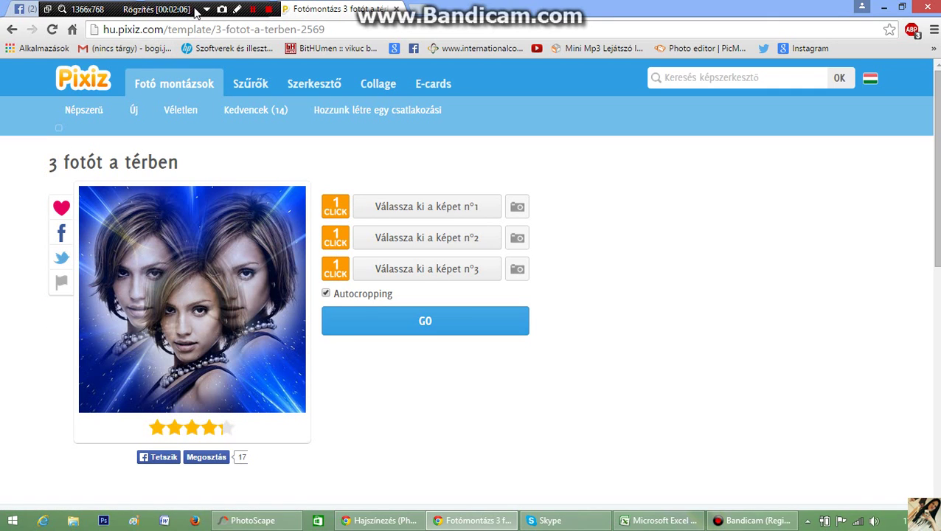
left_click_drag(195, 7, 327, 13)
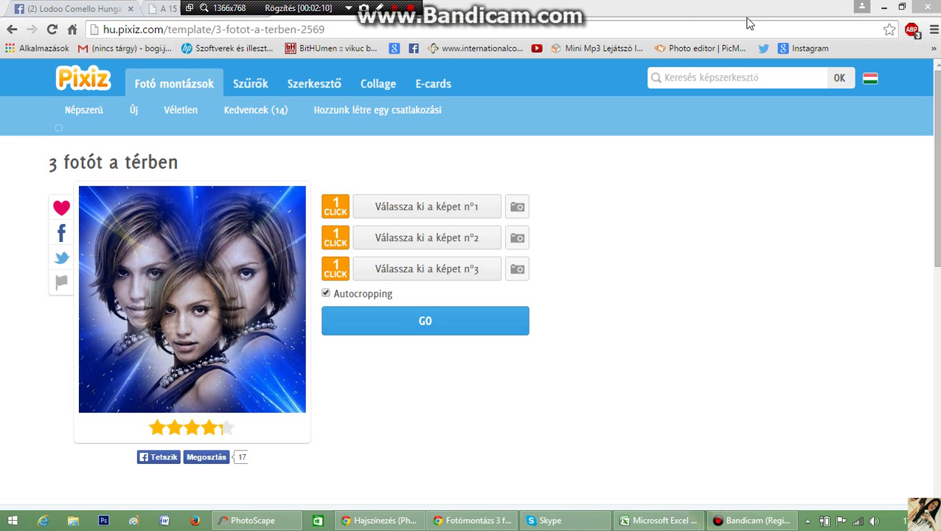
- Switch to File Explorer and open the "Szerkesztett képek" folder inside "Violetta képek" in Dokumentumok
left_click(884, 9)
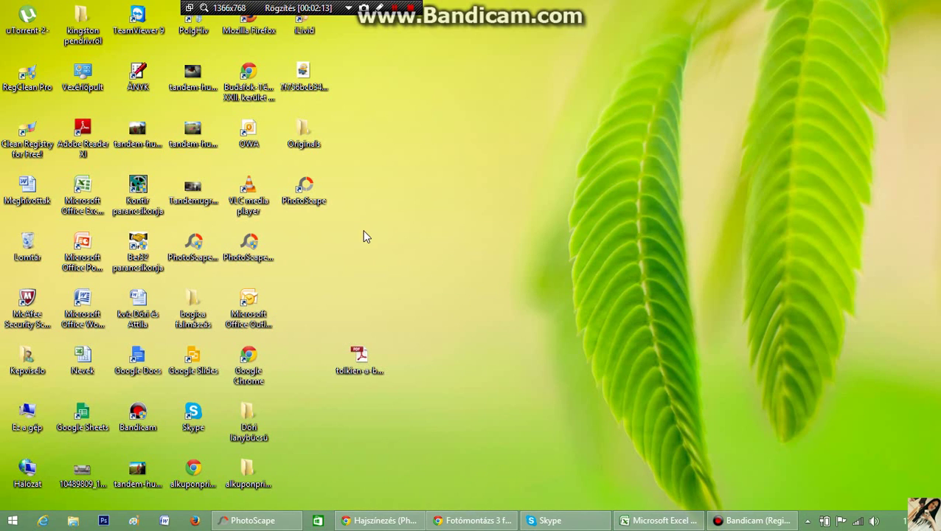
left_click(11, 520)
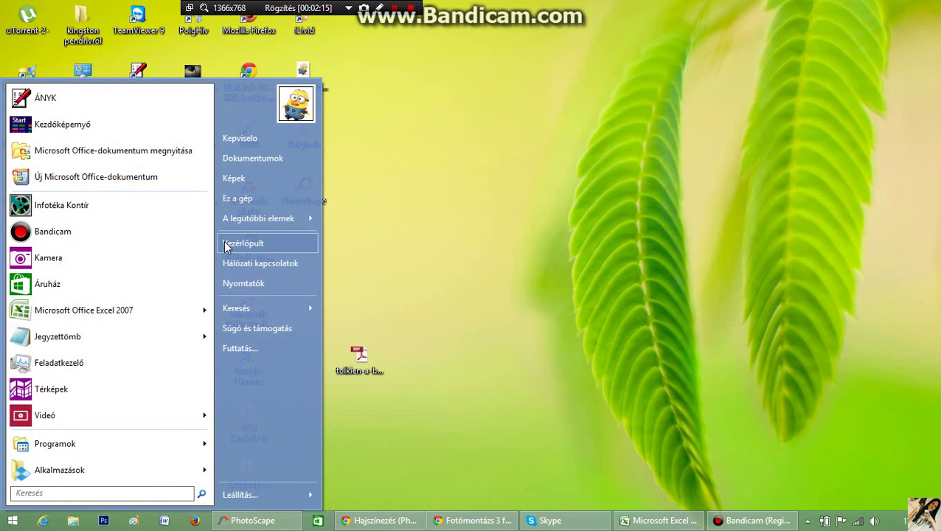
left_click(276, 158)
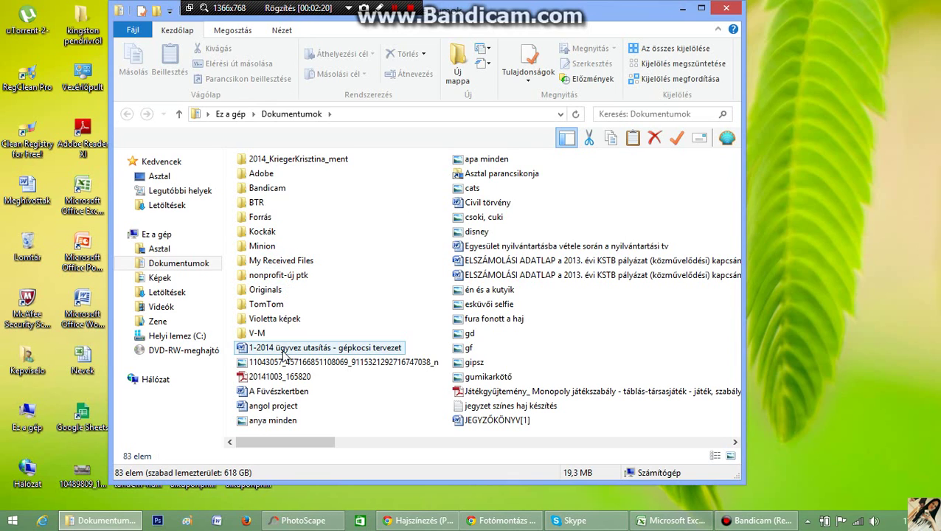
double_click(284, 321)
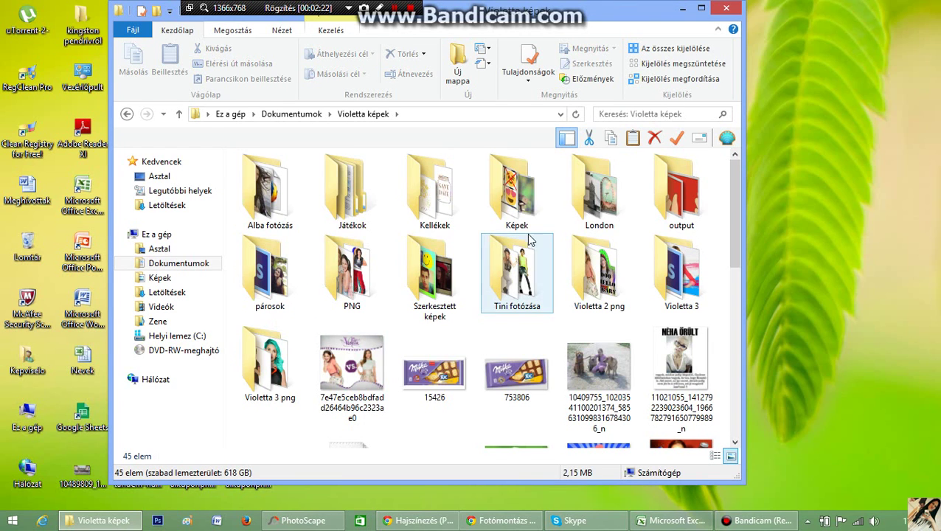
double_click(451, 267)
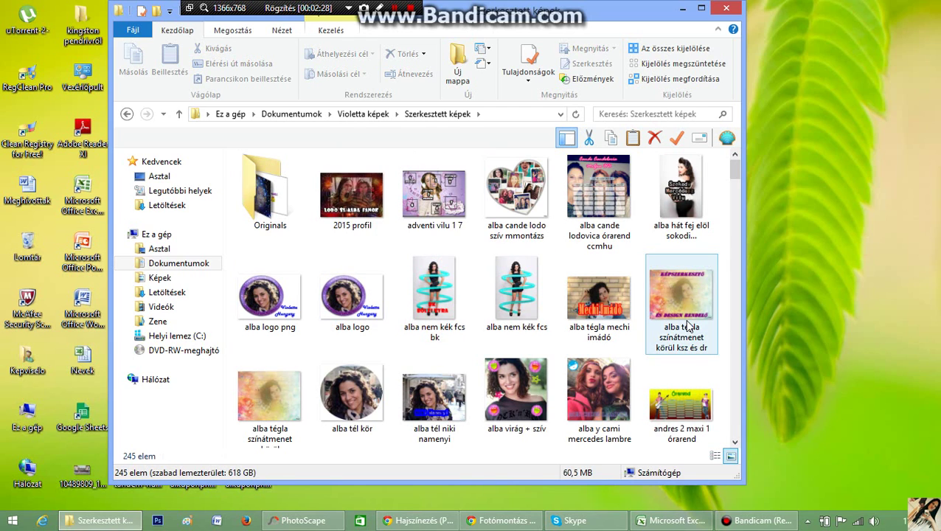
- Open the "alba tégla színátmenet körül ksz és dr" picture and look through the following edited images up to the heart-shaped photo collage
double_click(681, 299)
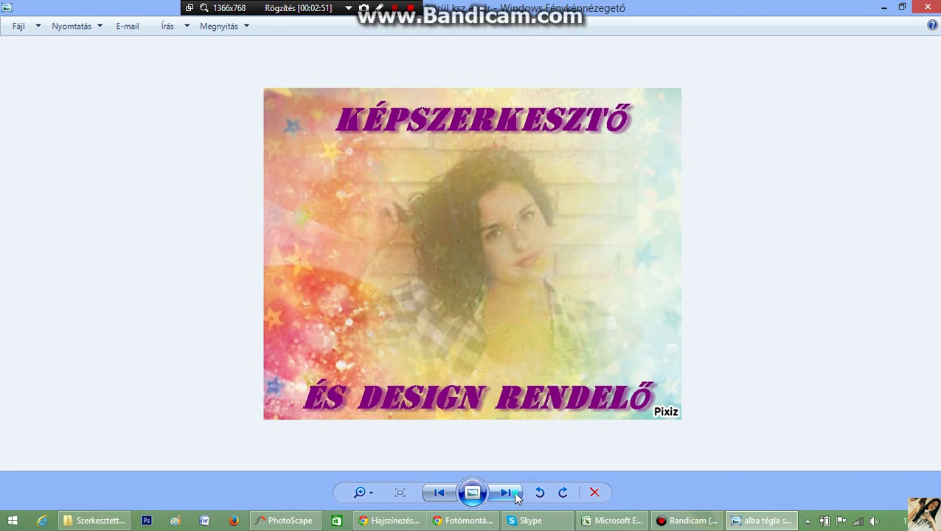
left_click(515, 495)
left_click(516, 496)
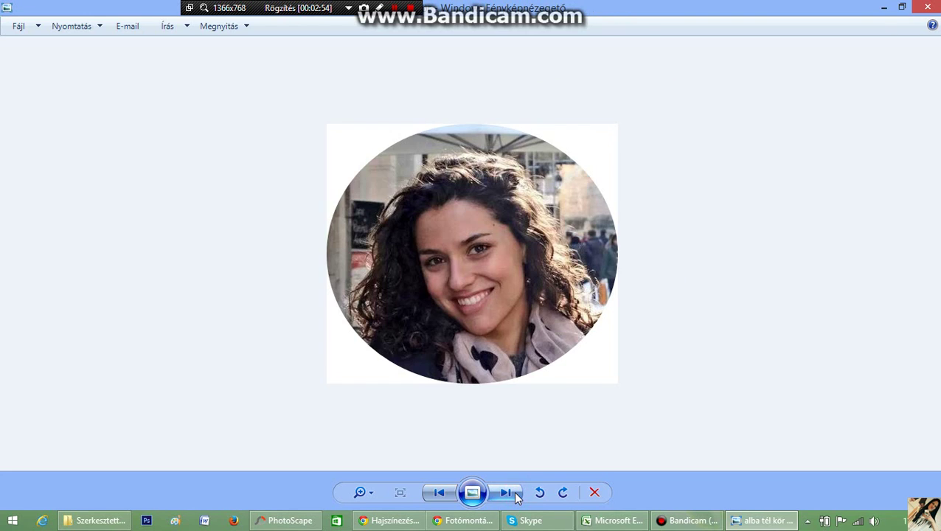
left_click(515, 496)
left_click(515, 495)
left_click(515, 495)
left_click(515, 495)
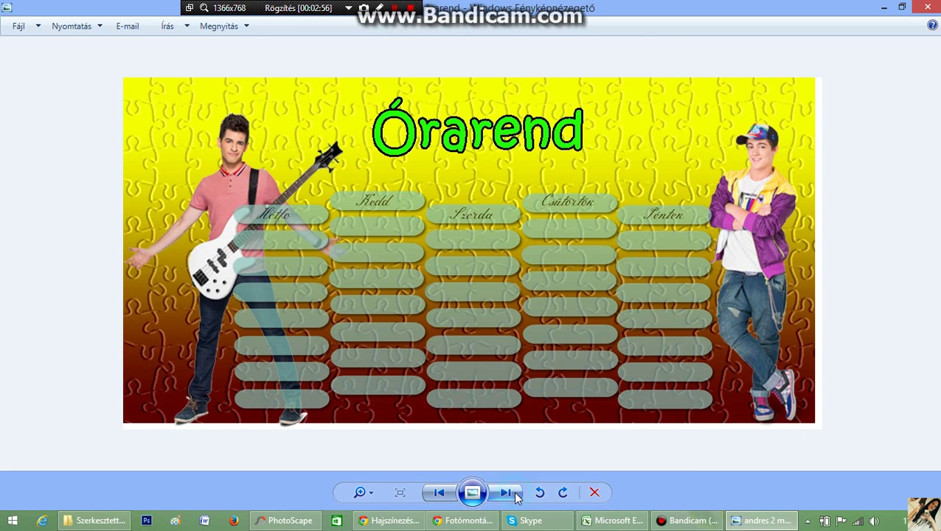
left_click(515, 496)
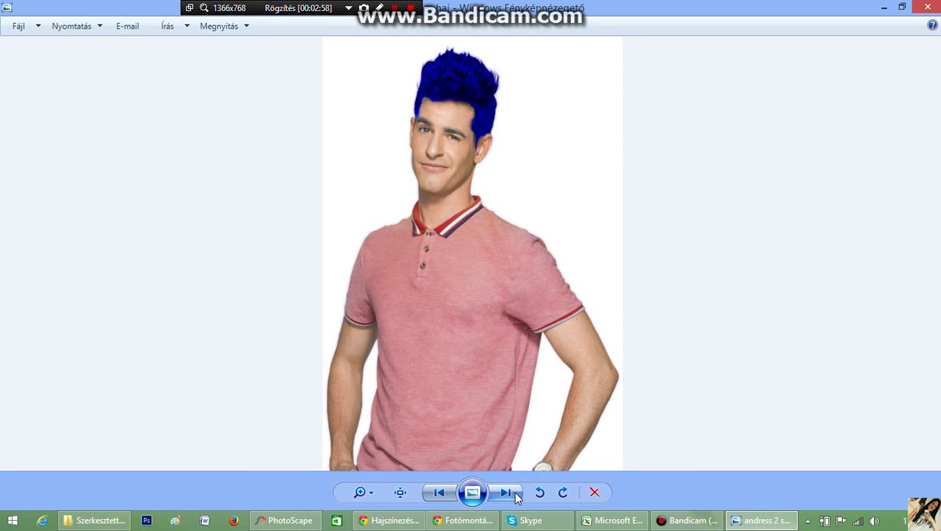
left_click(516, 495)
left_click(515, 495)
left_click(515, 495)
left_click(515, 495)
left_click(515, 495)
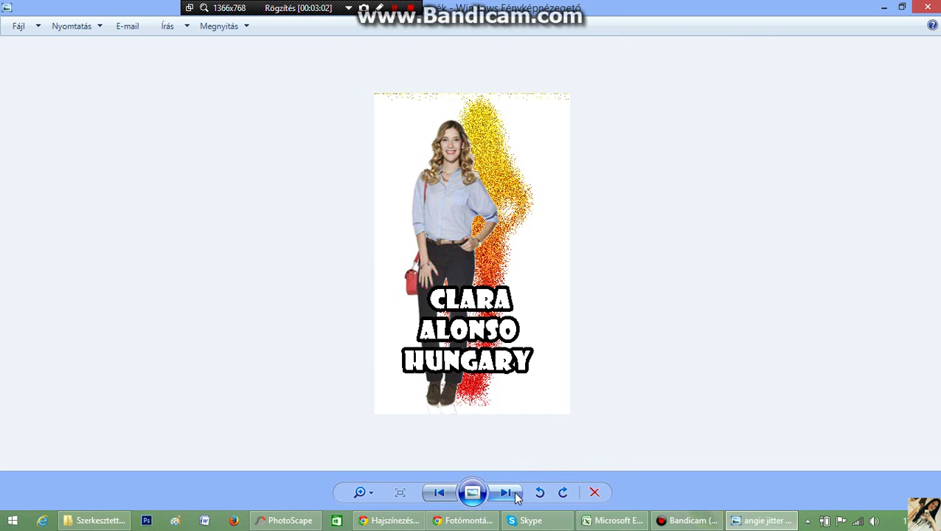
left_click(515, 496)
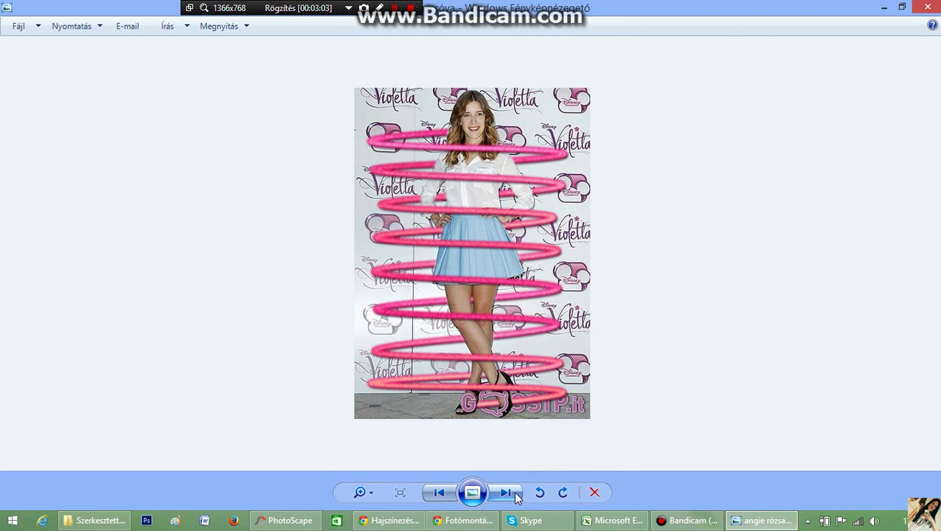
left_click(516, 495)
left_click(515, 495)
left_click(515, 495)
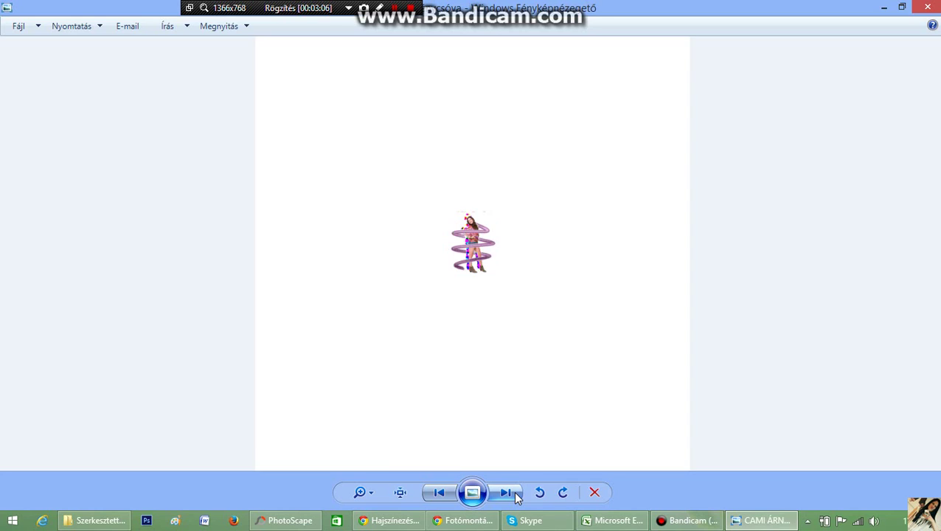
left_click(515, 495)
left_click(515, 496)
left_click(515, 496)
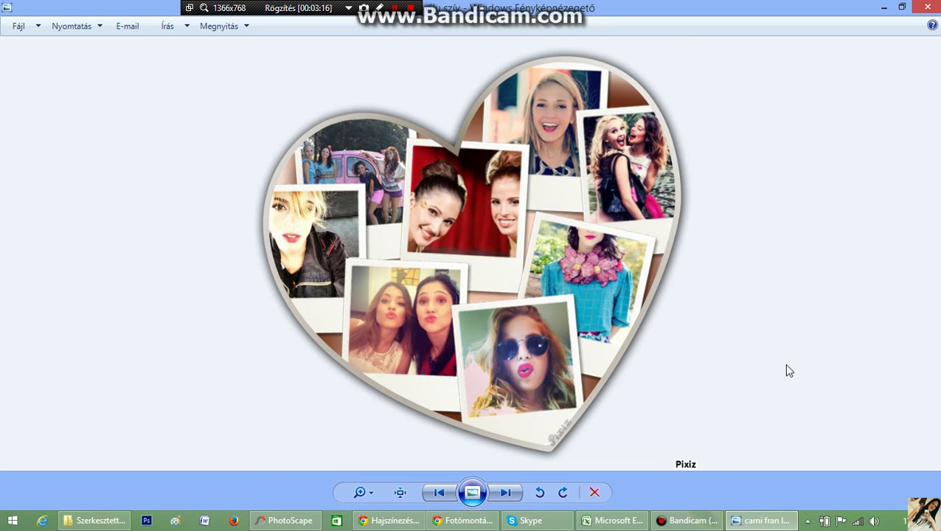
- Look through the edited pictures following the heart-shaped collage, up to the moustache-shaped portrait
key("Right")
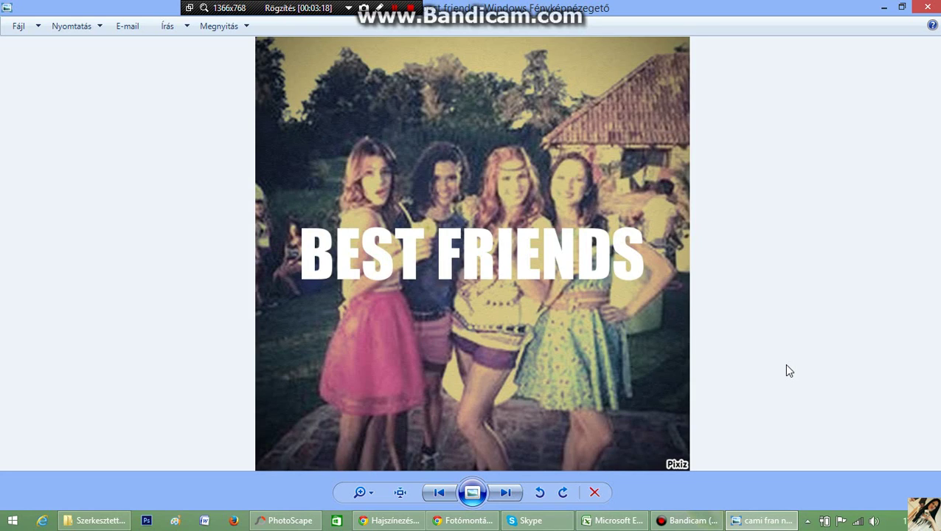
key("Right")
key("Right")
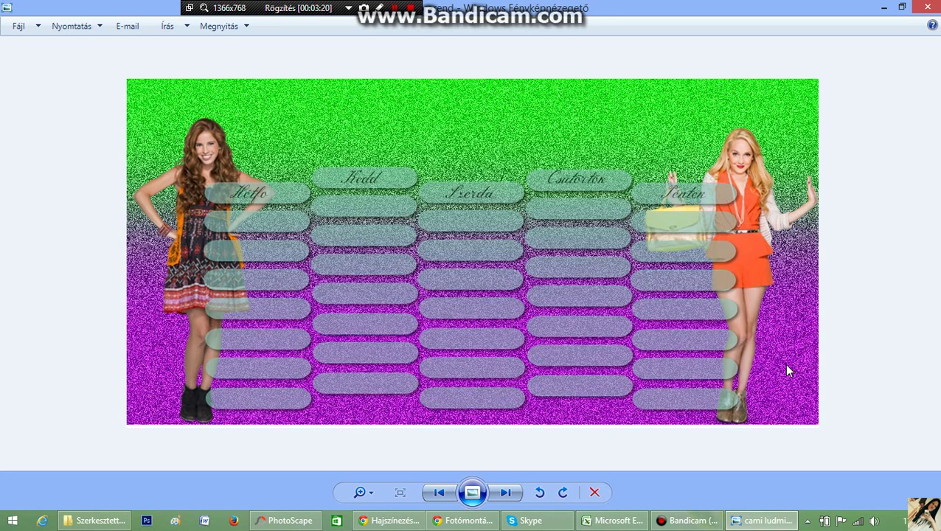
key("Right")
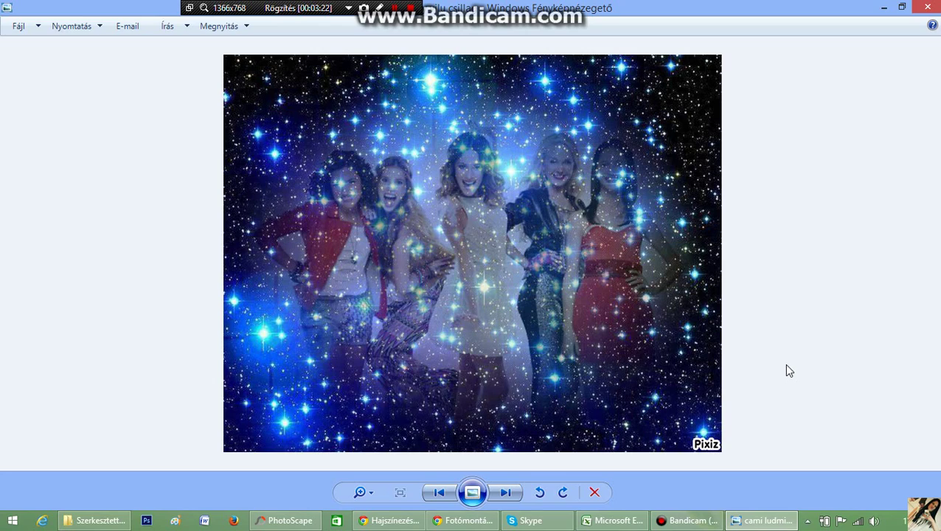
key("Right")
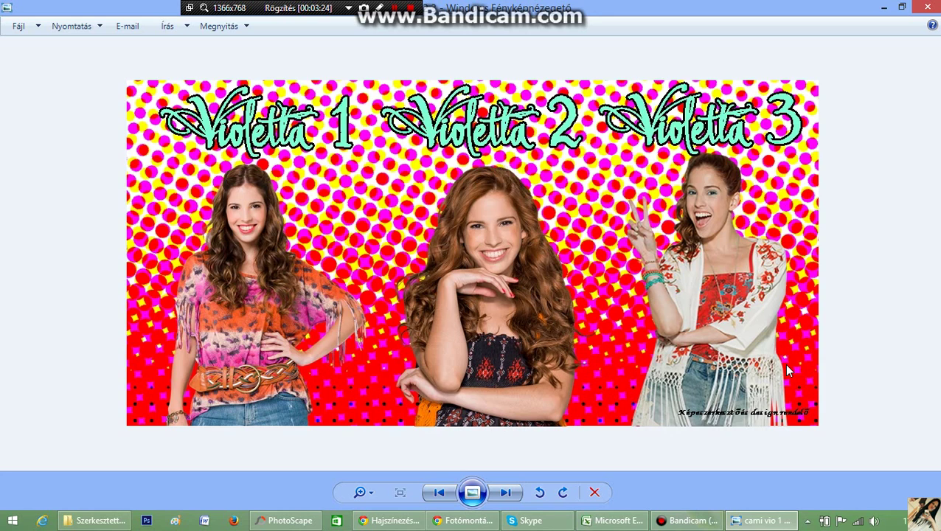
key("Right")
key("Left")
key("Right")
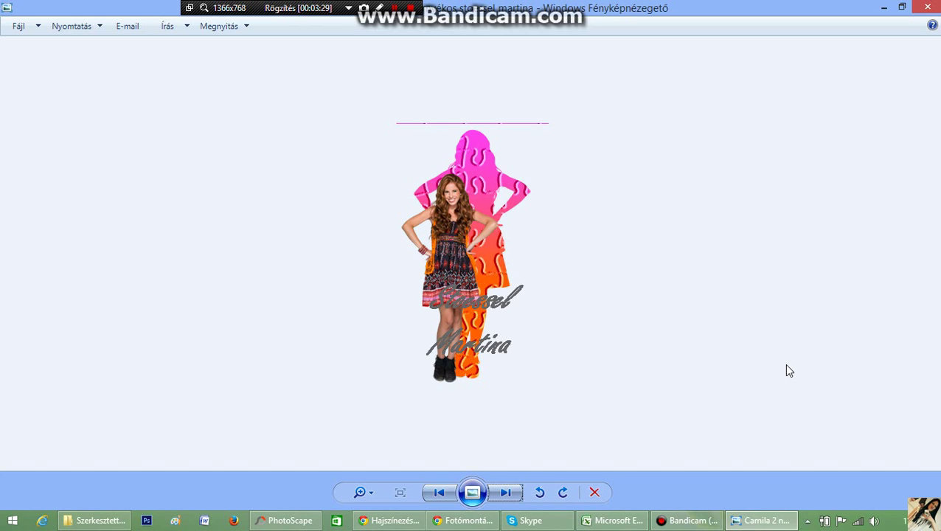
key("Right")
key("Right")
key("Right")
key("Right")
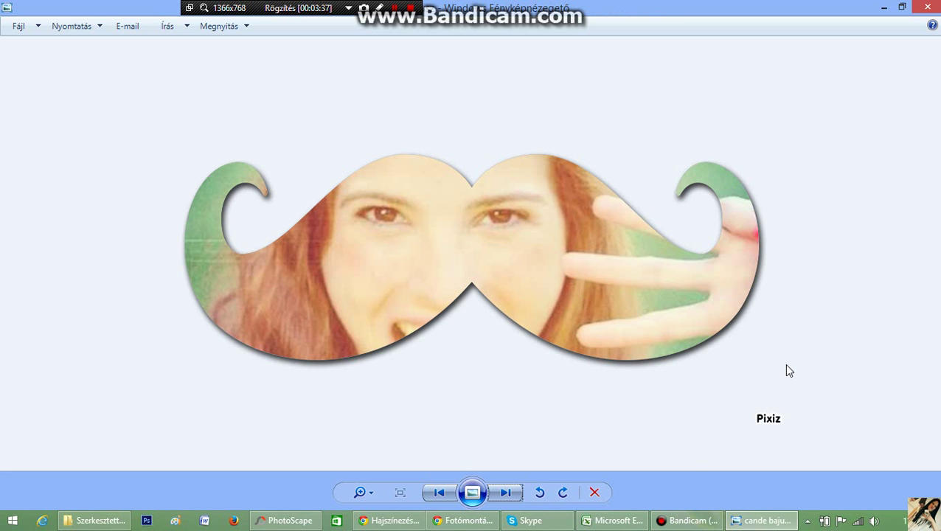
- Look through the next edited pictures, from the four-photo LOVE montage to the turquoise light spiral around the woman on the orange carpet
key("Right")
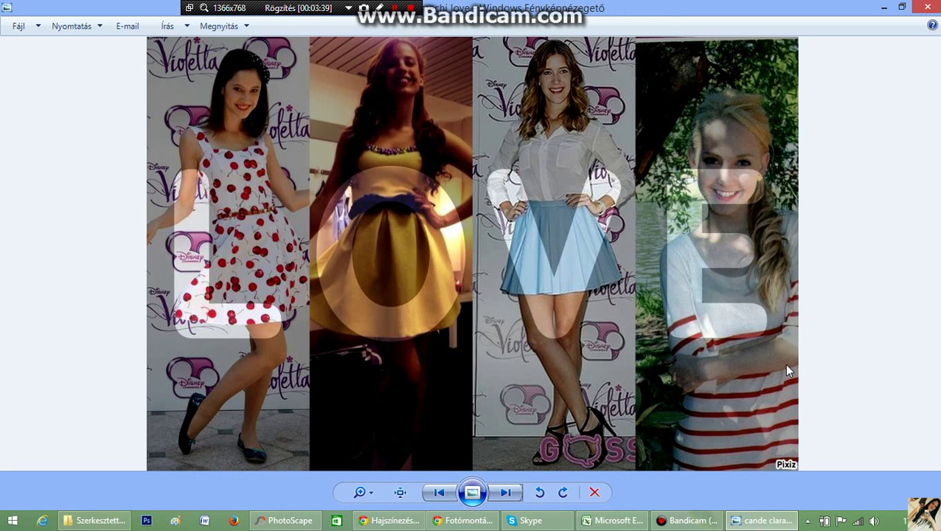
key("Right")
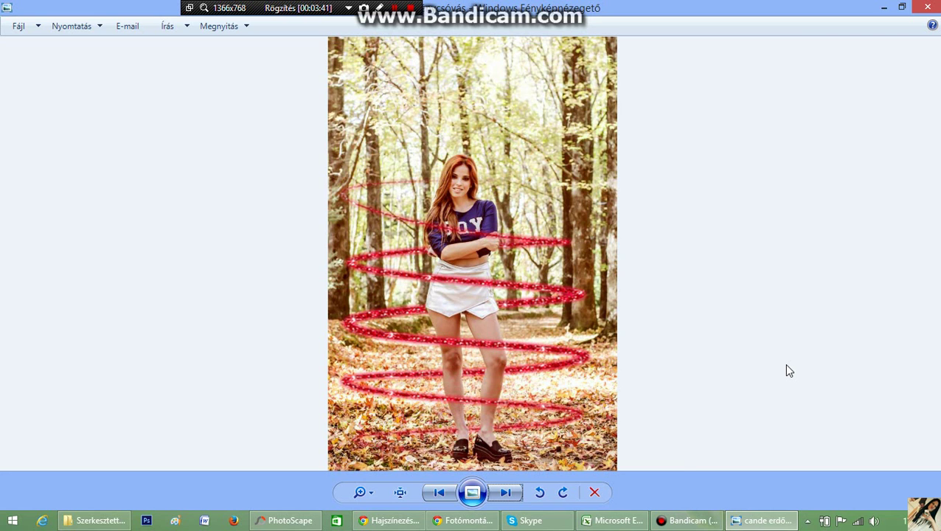
key("Right")
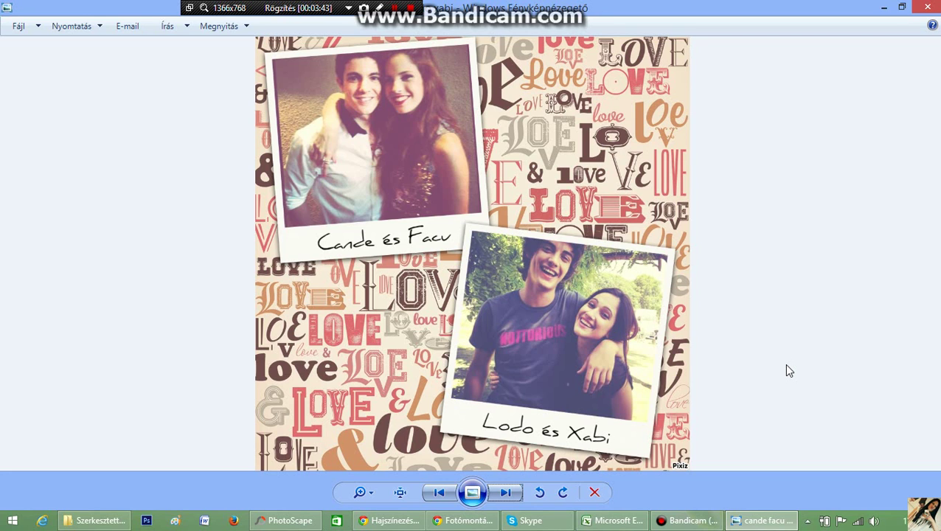
key("Right")
key("Right")
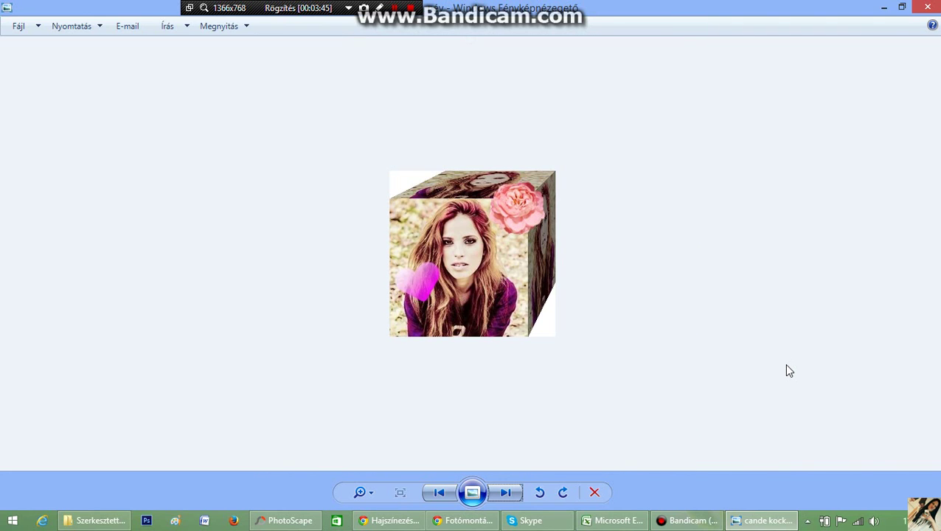
key("Right")
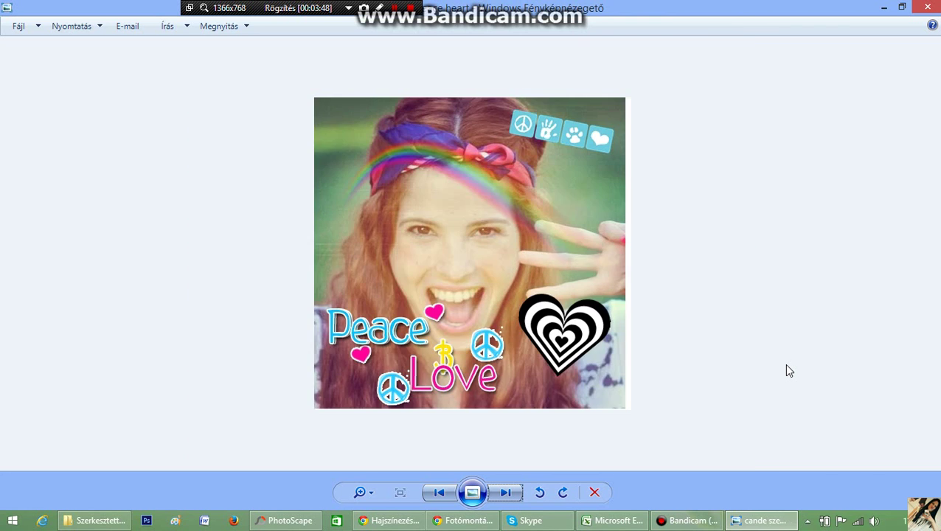
key("Right")
key("Right")
key("Right")
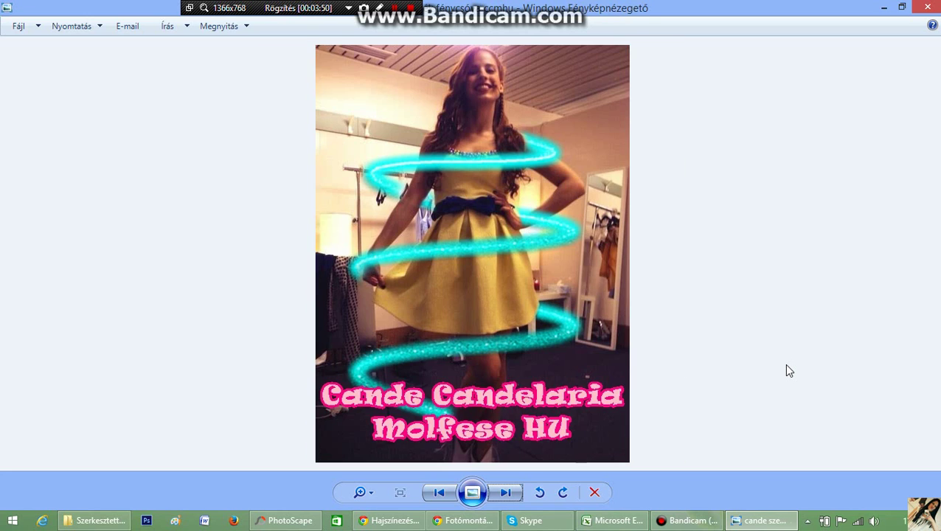
key("Right")
key("Right")
key("Right")
key("Right")
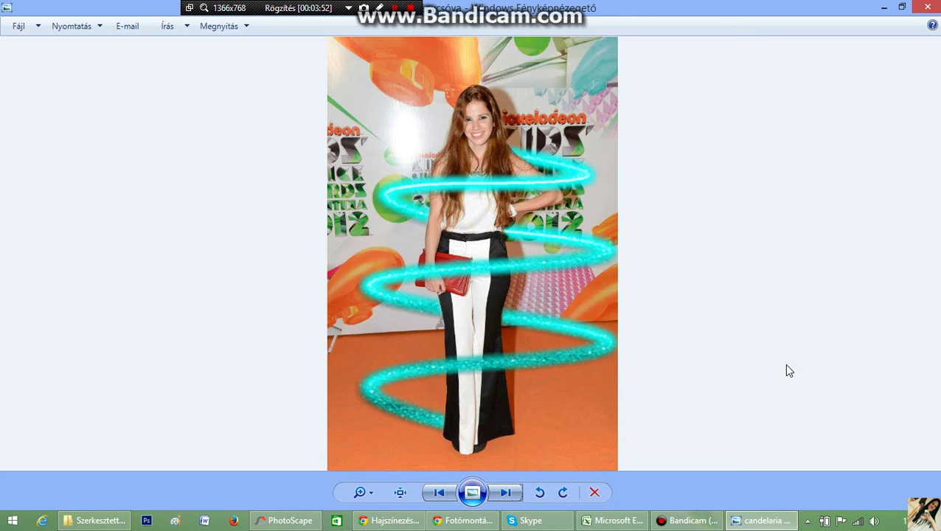
- Continue through the edited pictures, from the purple bow collage to the pink puzzle-patterned "Órarend" timetable
key("Right")
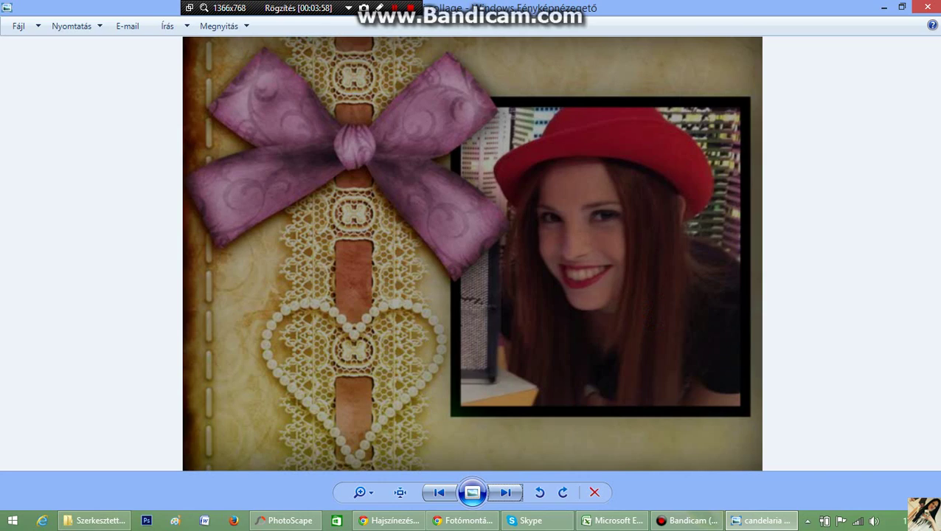
key("Right")
key("Right")
key("Right")
key("Right")
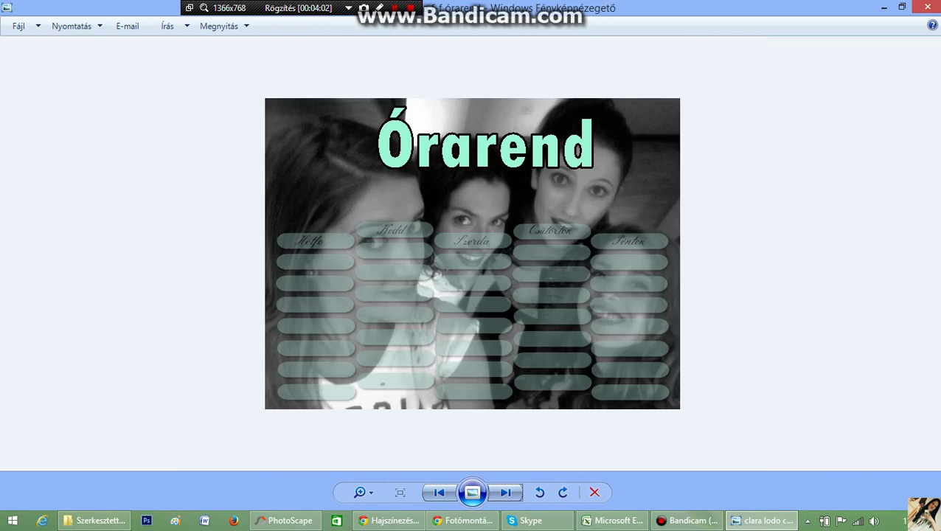
key("Right")
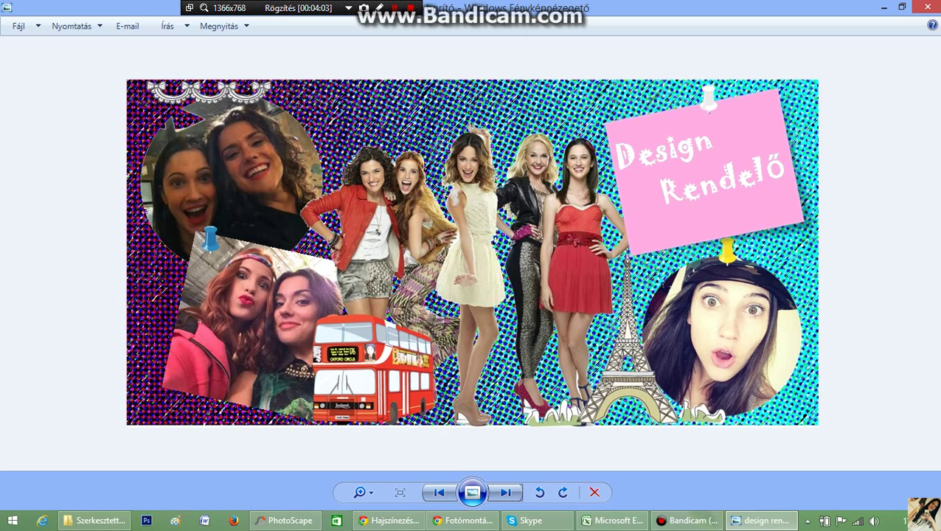
key("Right")
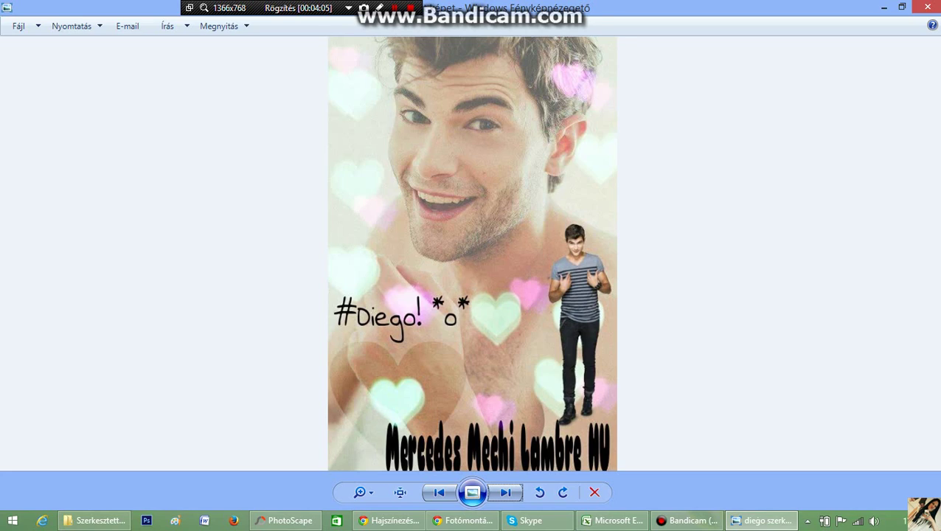
key("Right")
key("Right")
key("Right")
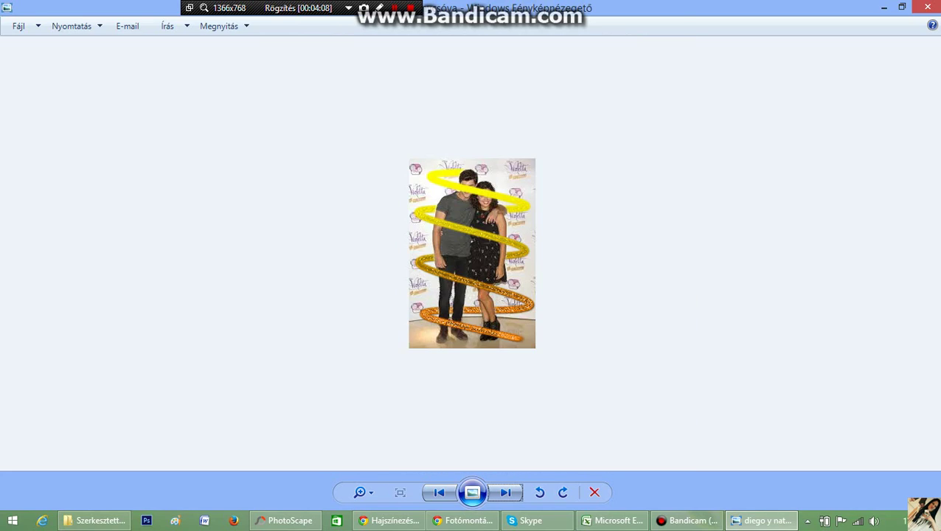
key("Right")
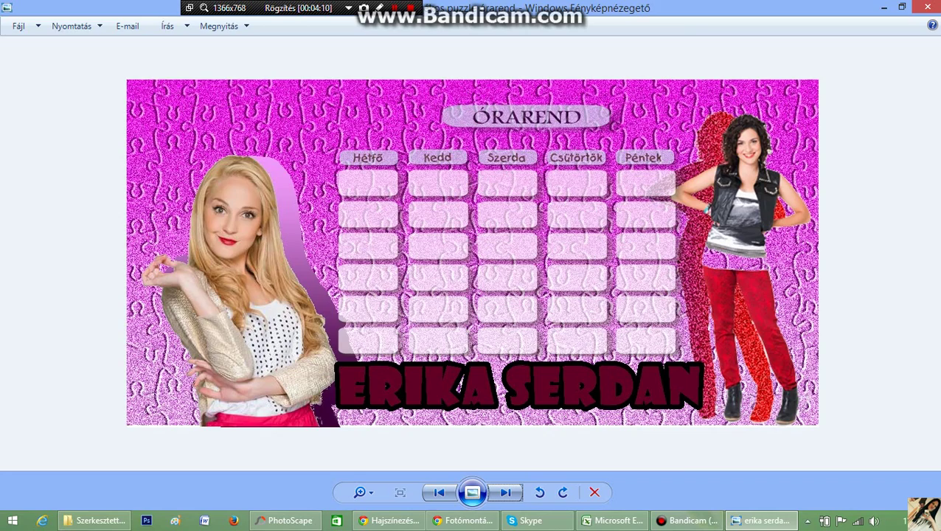
- View the following edited pictures, going back to the two-phone Violetta montage and forward to the hearts equation montage
key("Right")
key("Right")
key("Right")
key("Left")
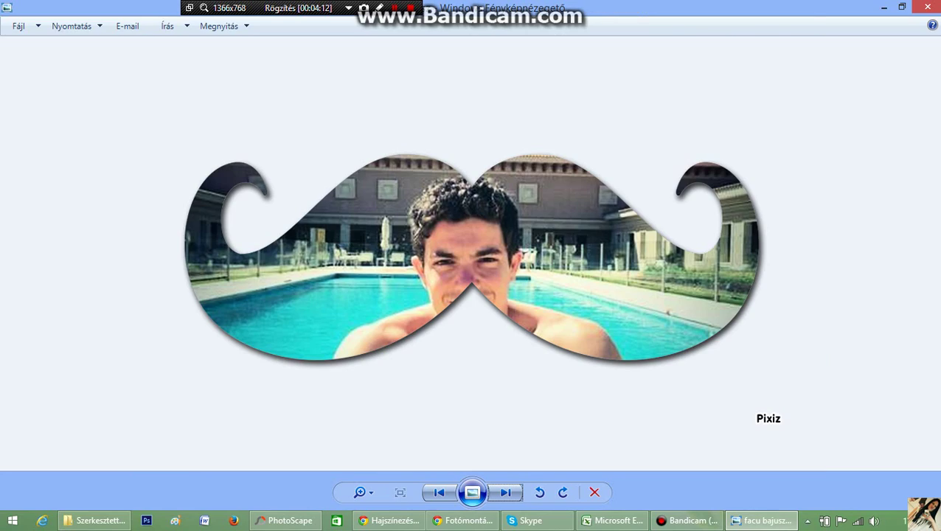
key("Left")
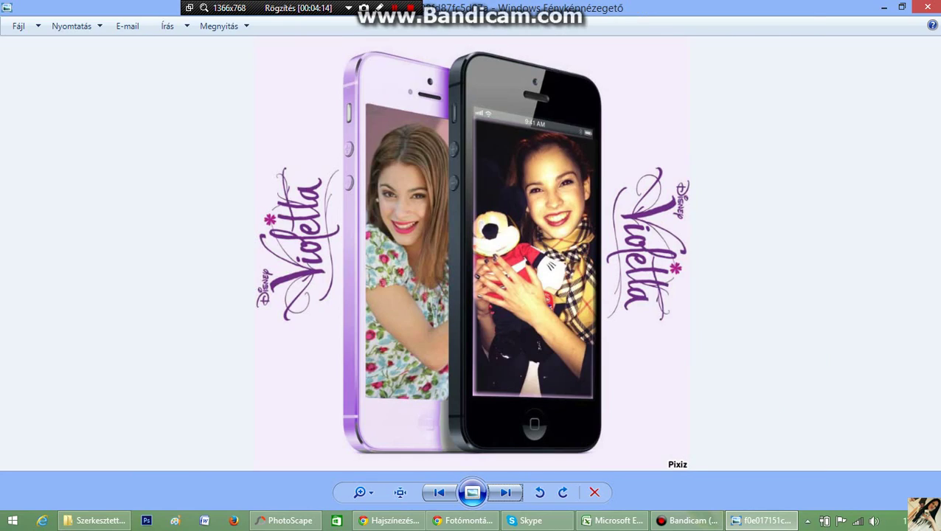
key("Left")
key("Right")
key("Right")
key("Right")
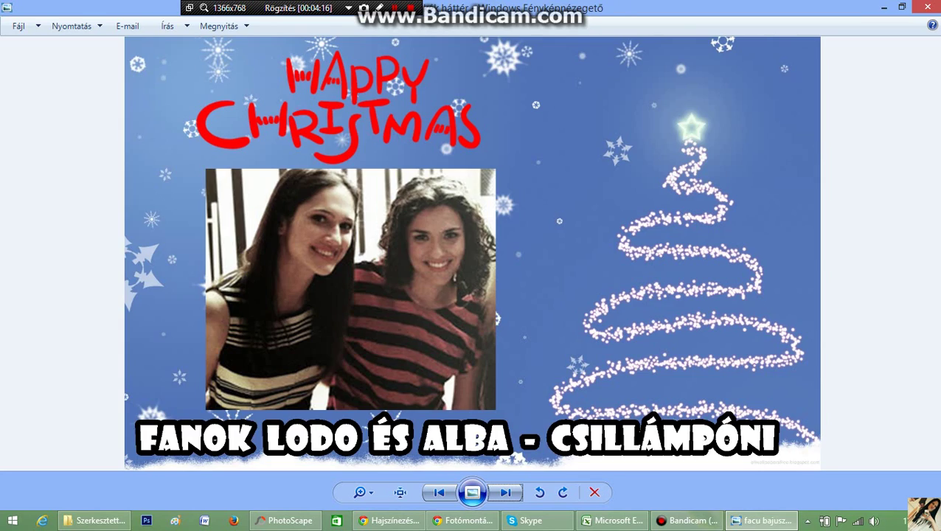
key("Right")
key("Right")
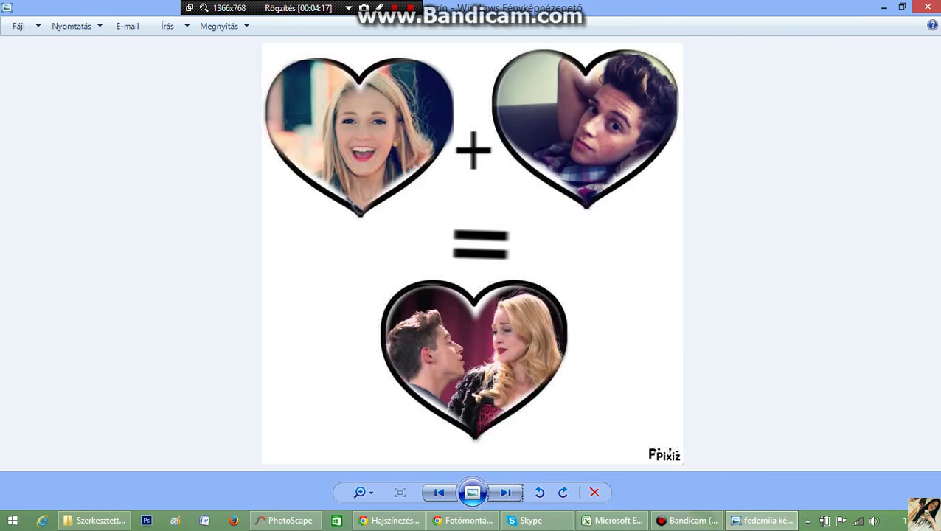
- Look through the pictures after the hearts equation montage, up to the "Violetta" timetable with the girls and boys
key("Left")
key("Right")
key("Right")
key("Right")
key("Right")
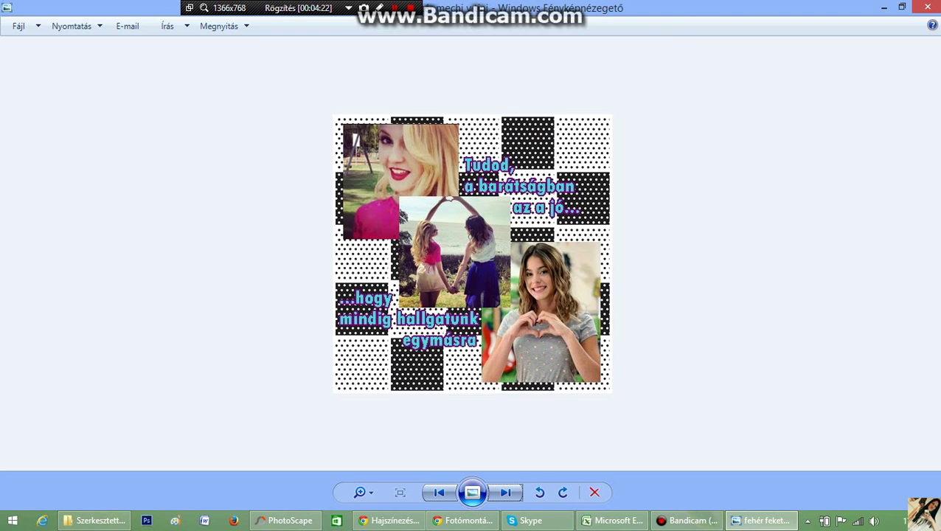
key("Right")
key("Right")
key("Right")
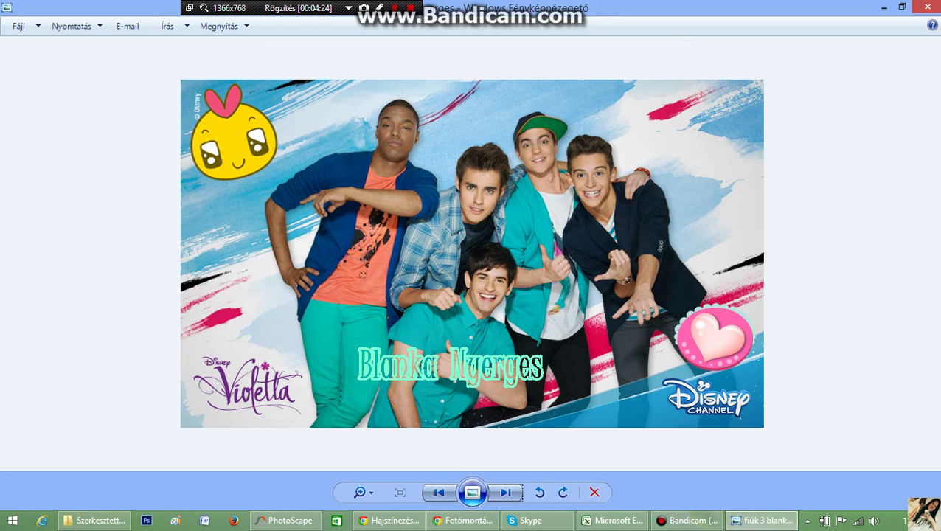
key("Right")
key("Right")
key("Right")
key("Right")
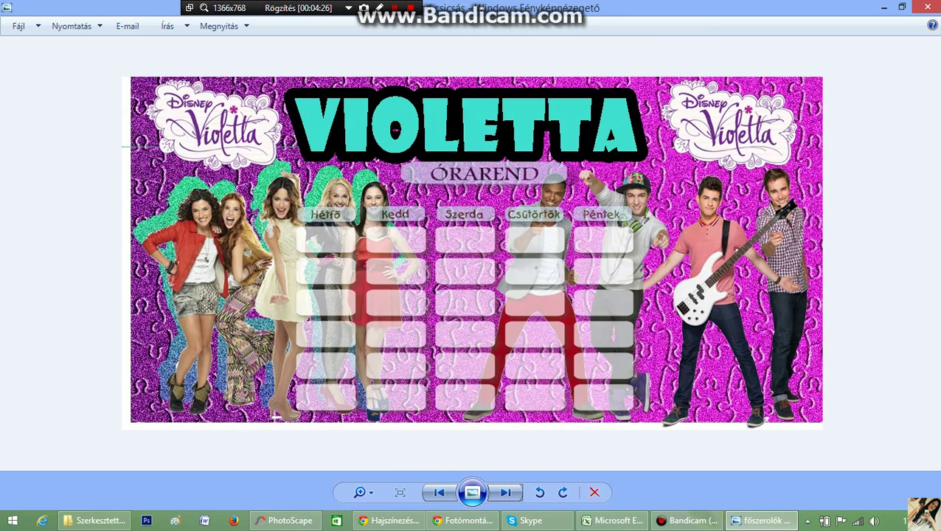
- Browse the edited pictures after the "Violetta" timetable, up to the "Hajrá!! Szurkolok!!" portrait
key("Right")
key("Right")
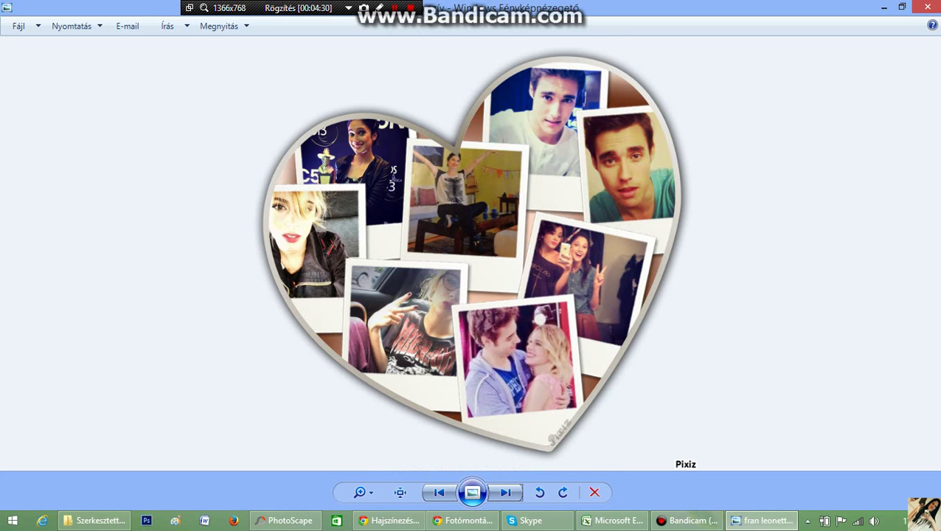
key("Right")
key("Right")
key("Right")
key("Right")
key("Right")
key("Right")
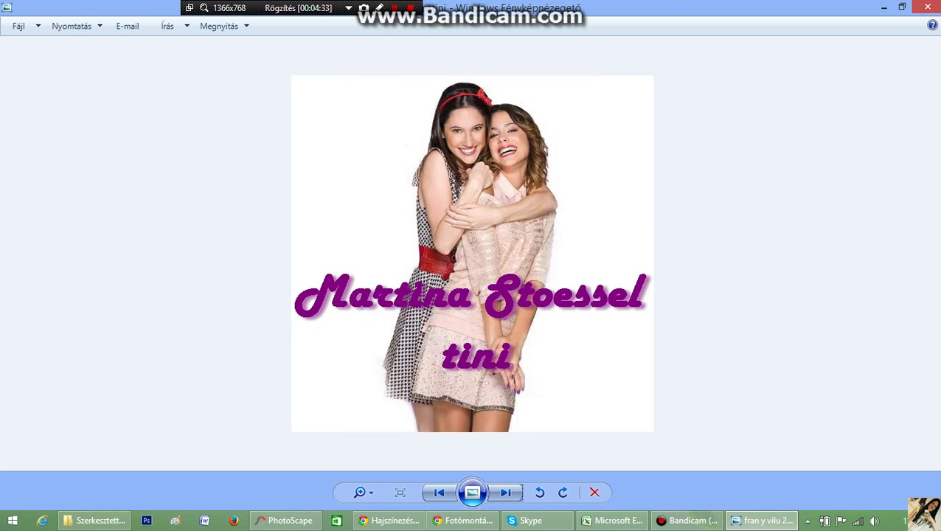
key("Right")
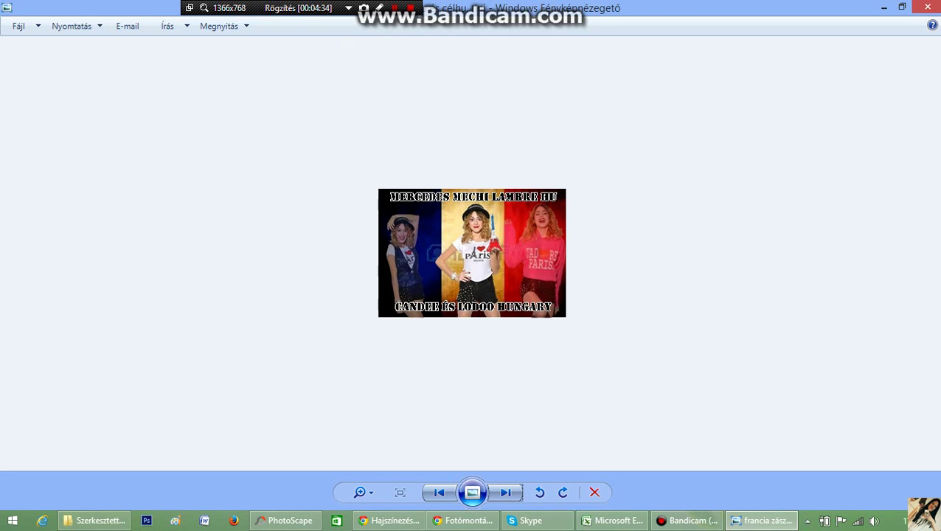
key("Right")
key("Right")
key("Right")
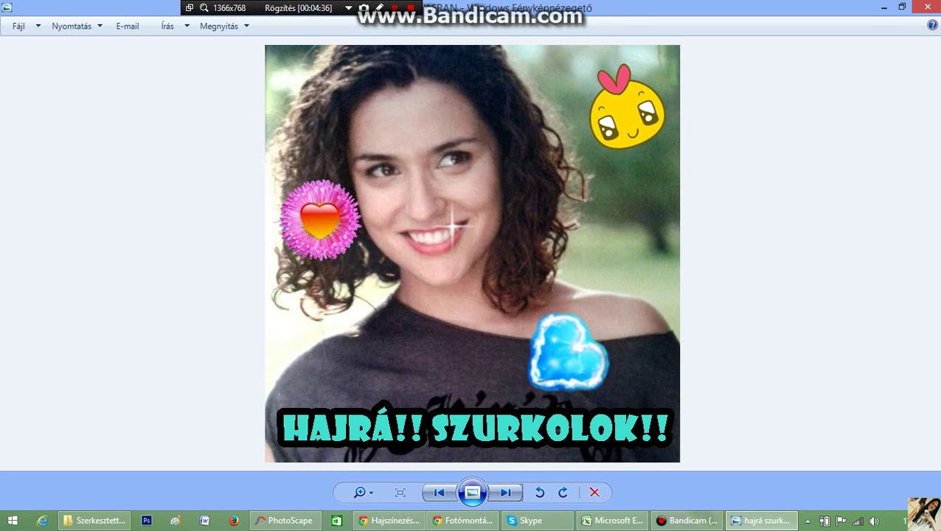
- Browse on from the "Hajrá!! Szurkolok!!" portrait to the five girls with glittery green and blue shadows
key("Right")
key("Right")
key("Right")
key("Right")
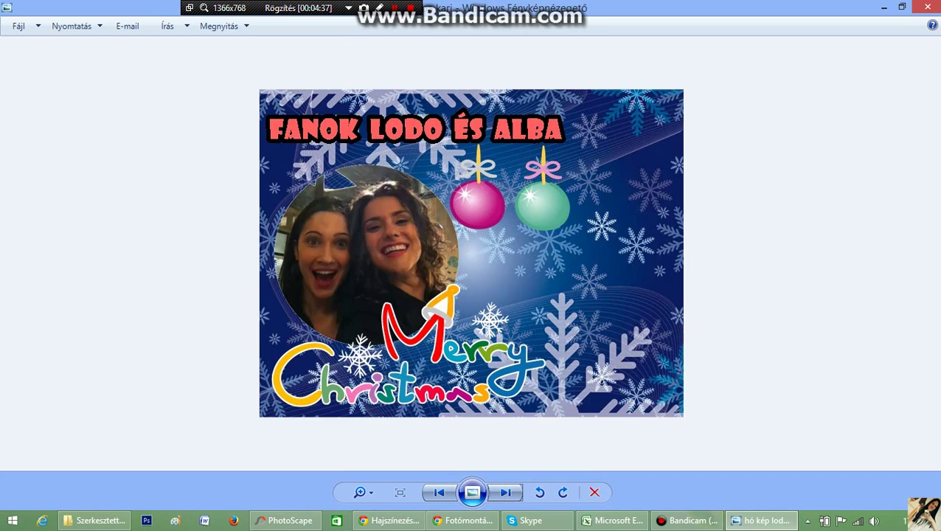
key("Right")
key("Right")
key("Right")
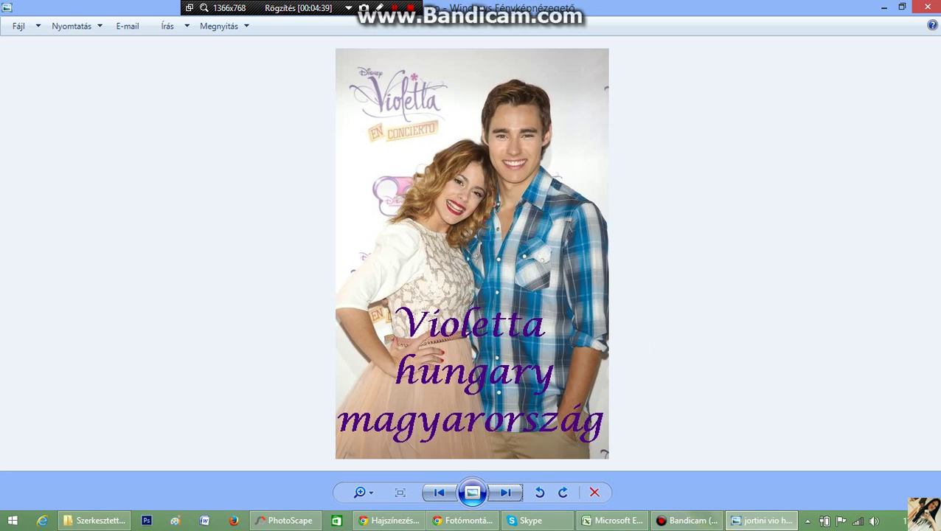
key("Right")
key("Right")
key("Right")
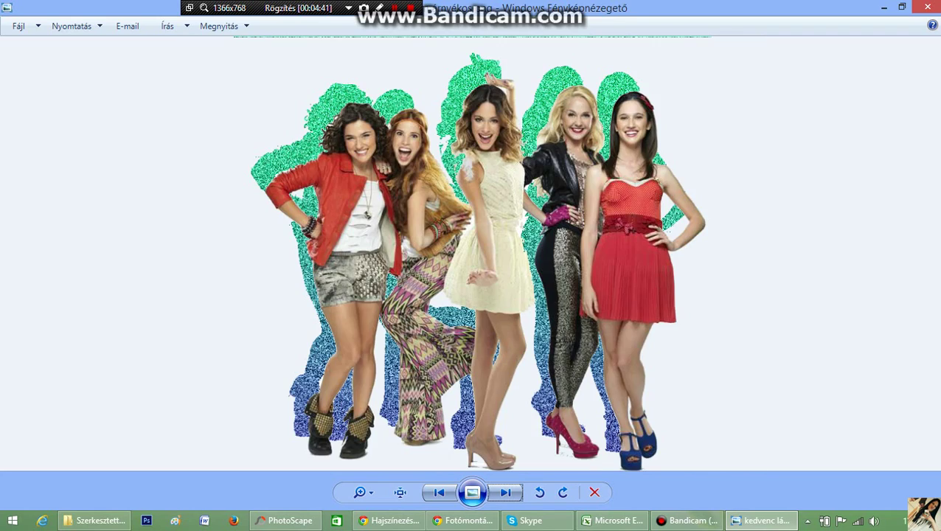
- View the next pictures, including the photo cube, up to the "Ki hogy ismer engem?" text image
key("Right")
key("Right")
key("Right")
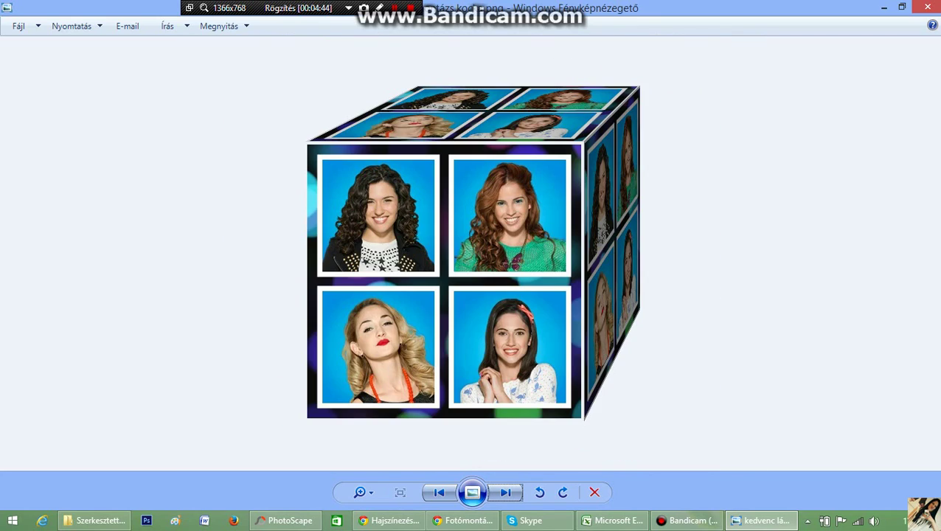
key("Right")
key("Right")
key("Right")
key("Right")
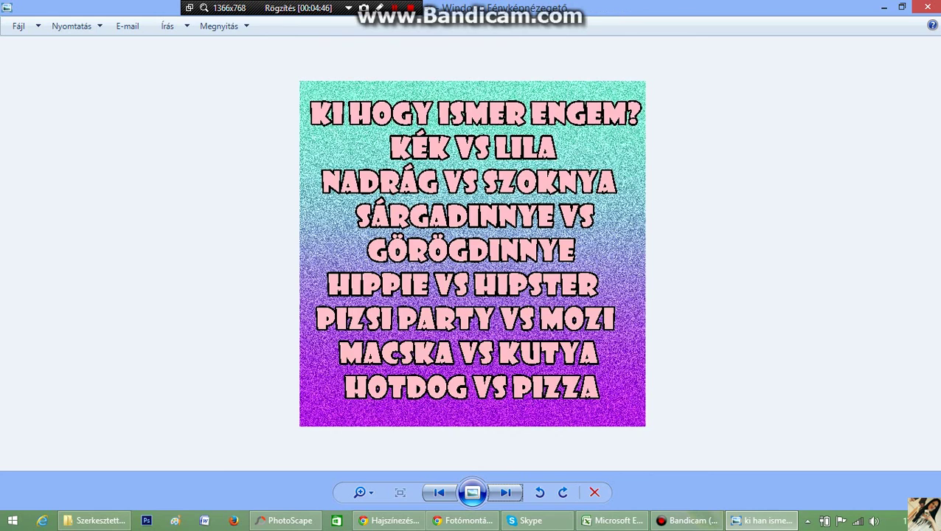
- Browse the edited pictures around the "Ki hogy ismer engem?" text image, up to the "Violetta 1, 2, 3" banner with one young man
key("Left")
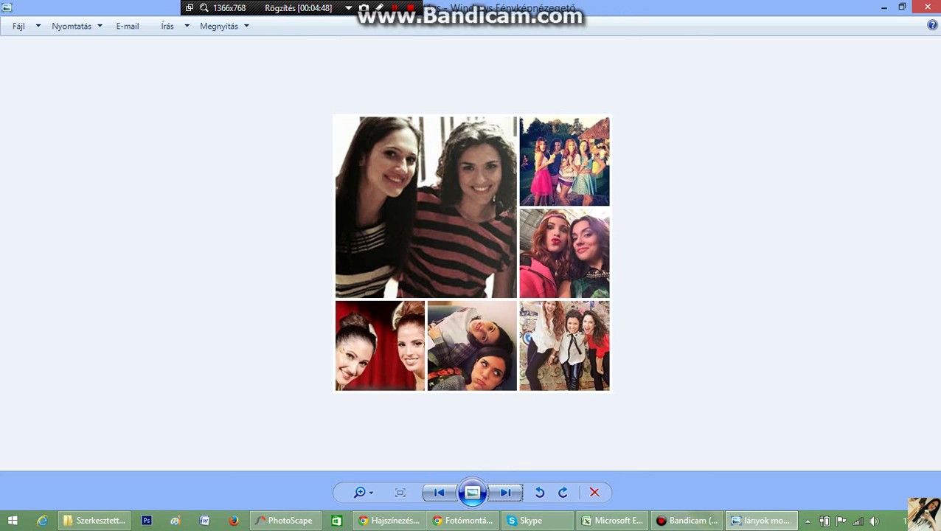
key("Right")
key("Right")
key("Right")
key("Right")
key("Right")
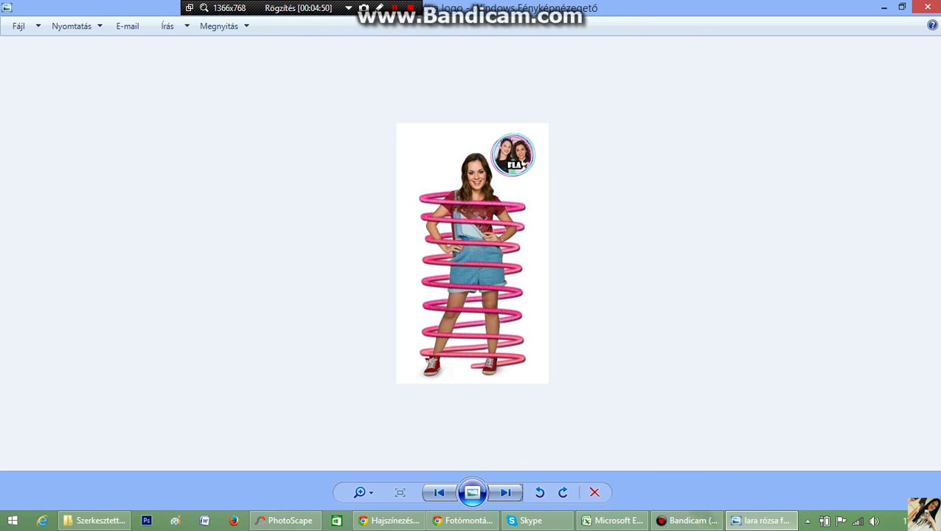
key("Right")
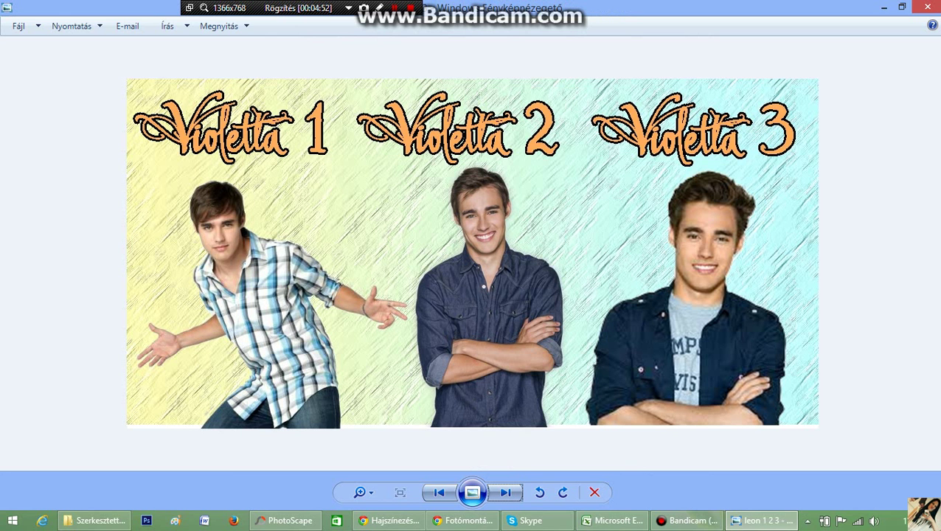
- View the pictures after that banner, including the round portraits and the "Tini Jorge HU" collage, up to the couple's "Violetta 1, 2, 3" banner
key("Right")
key("Right")
key("Right")
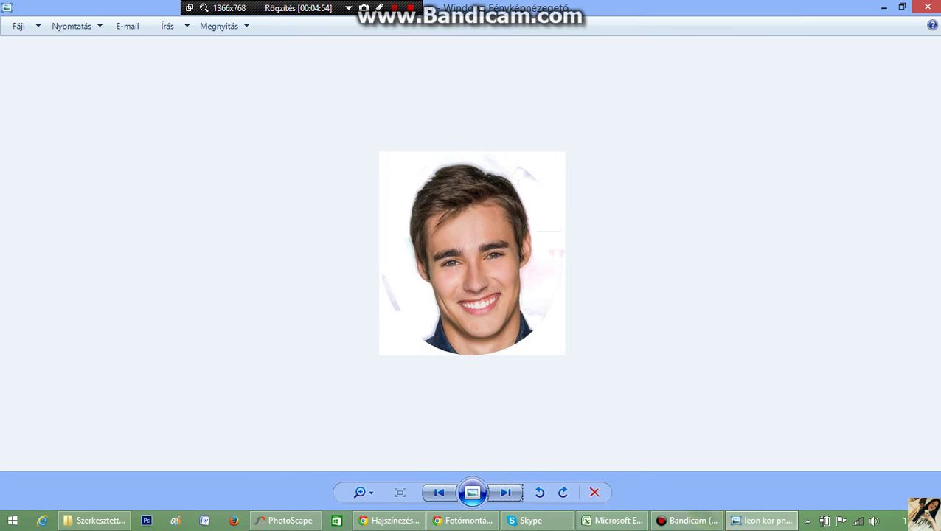
key("Right")
key("Right")
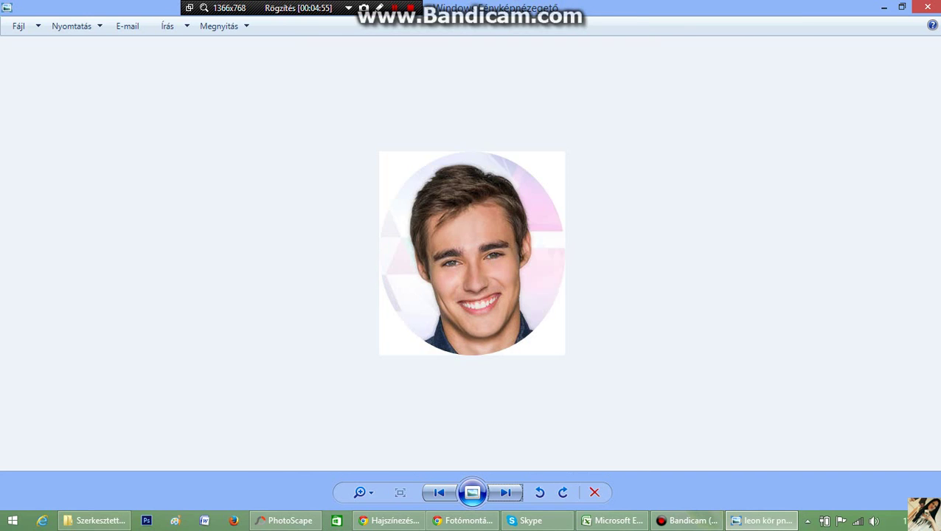
key("Right")
key("Right")
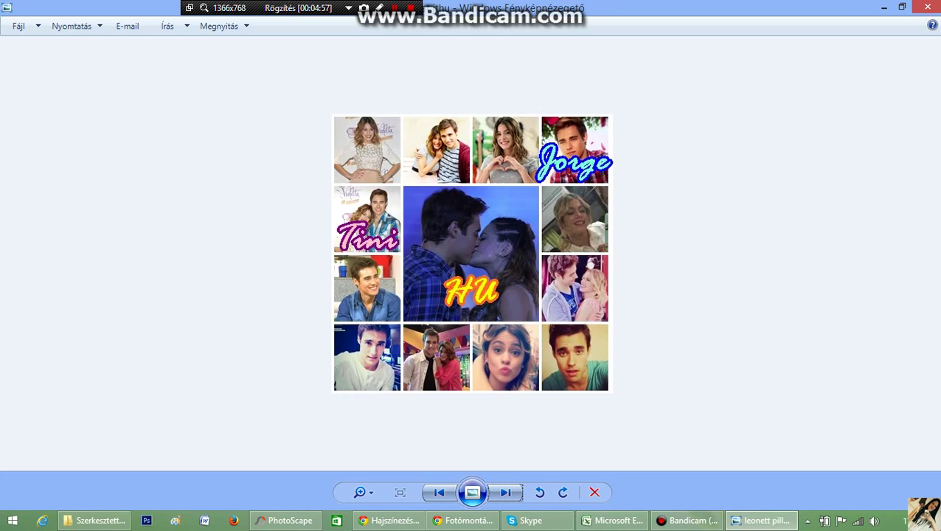
key("Right")
key("Right")
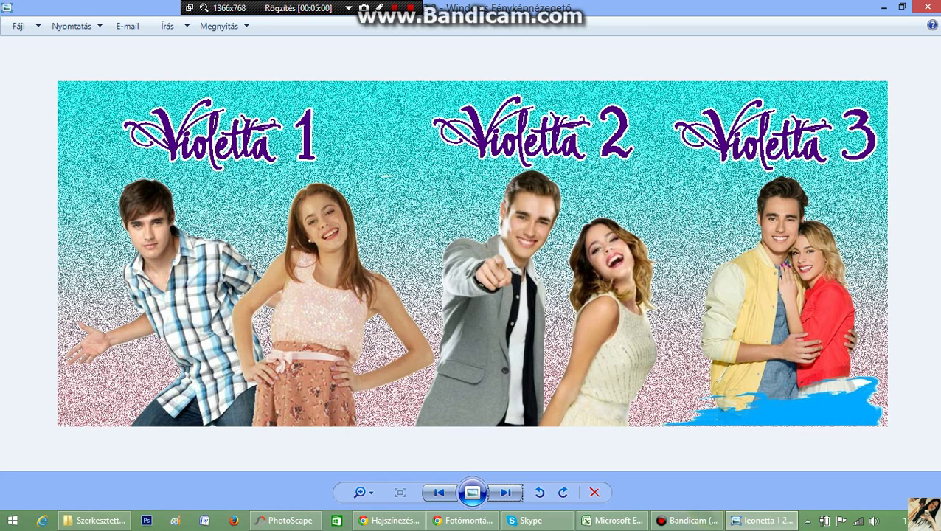
- Look through the Pixiz montages and colored-shadow pictures after the couple's banner, up to the indoor photo with the rain effect
key("Right")
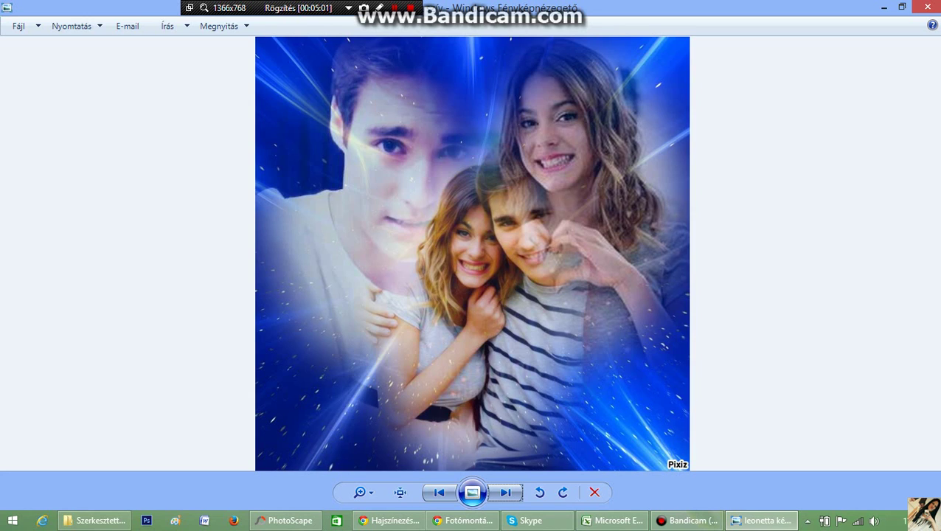
key("Right")
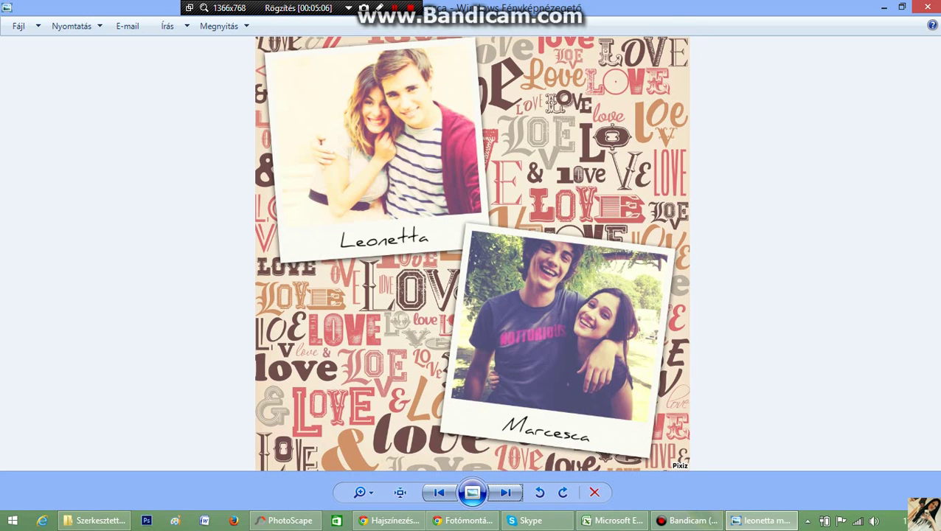
key("Right")
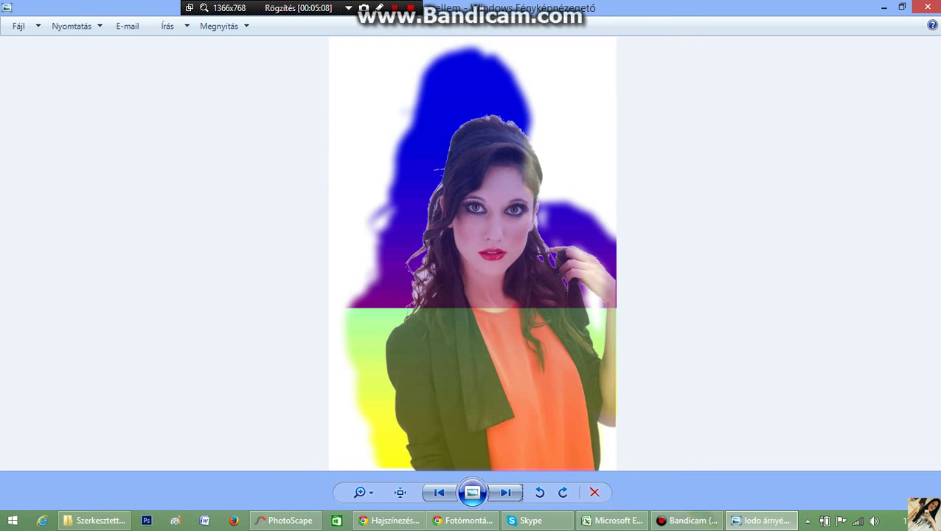
key("Right")
key("Right")
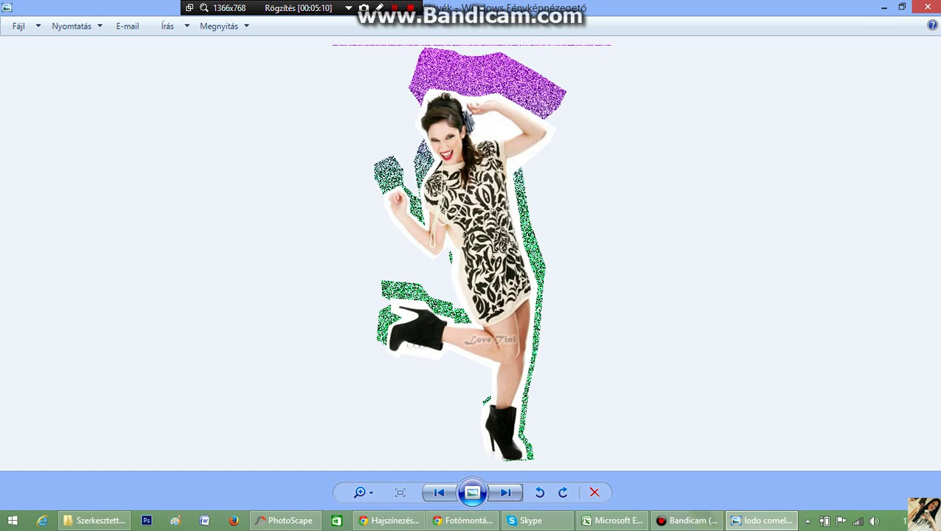
key("Right")
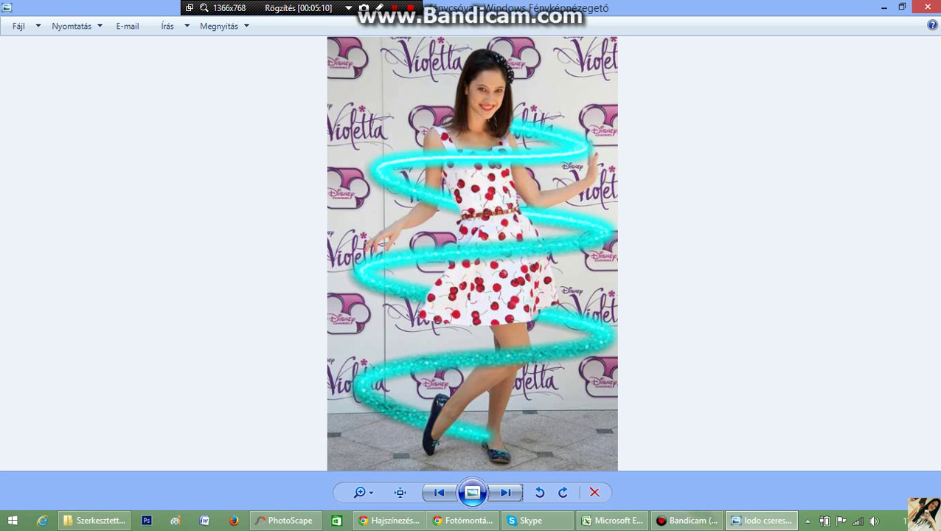
key("Right")
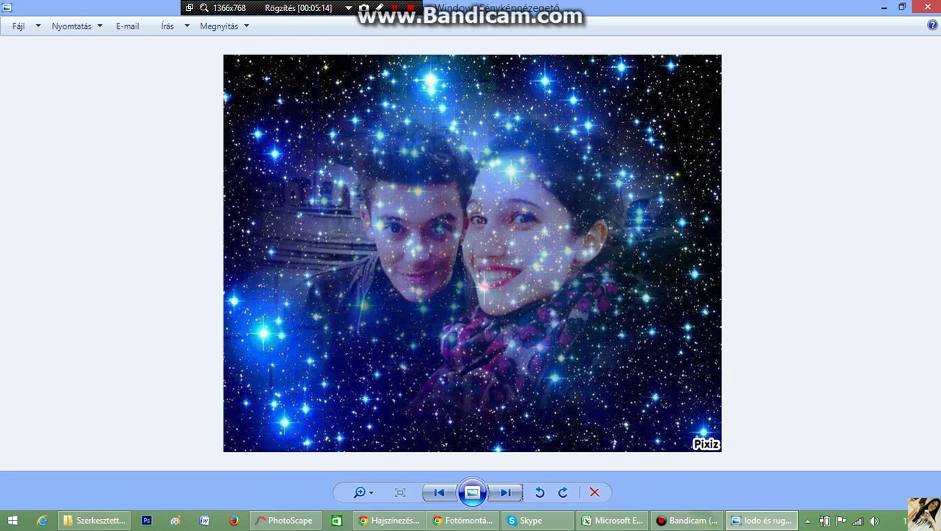
key("Right")
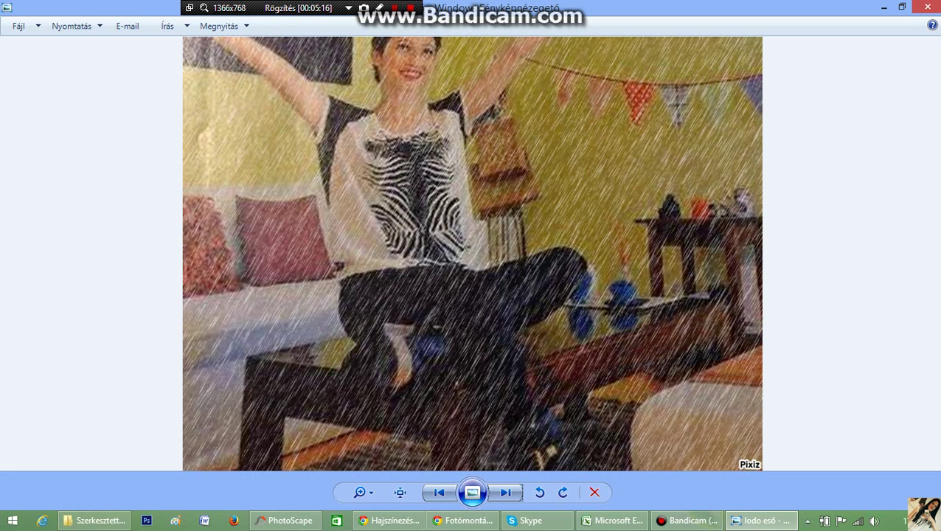
- Browse on from the indoor rain picture, past the starry montage, to the two girls captioned "Love Mechi"
key("Right")
key("Right")
key("Right")
key("Right")
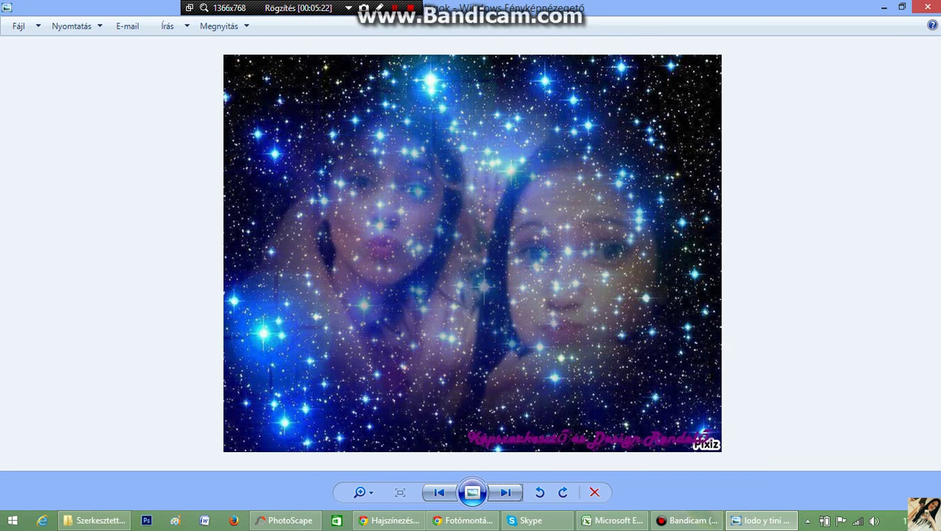
key("Right")
key("Right")
key("Right")
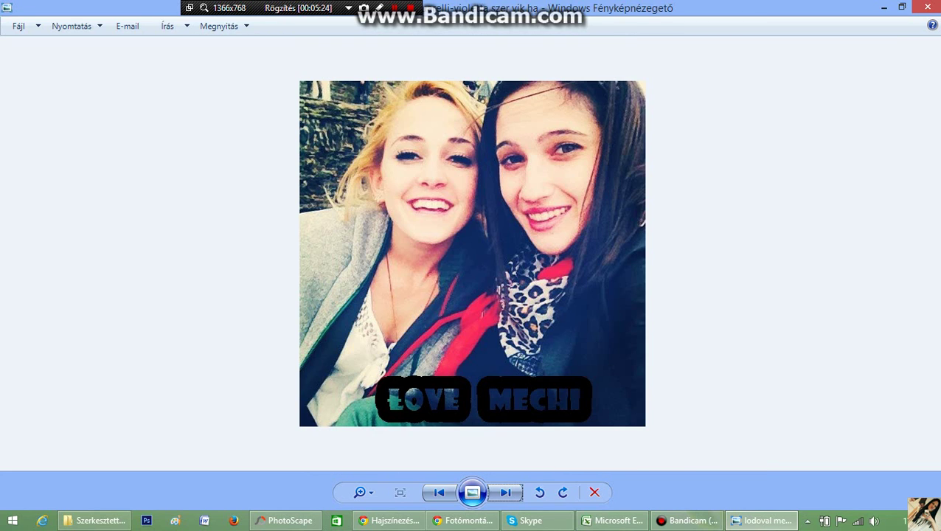
- View the pictures after the "Love Mechi" portrait, including the pink-coat rain photo, up to the sepia concentric-circle montage
key("Right")
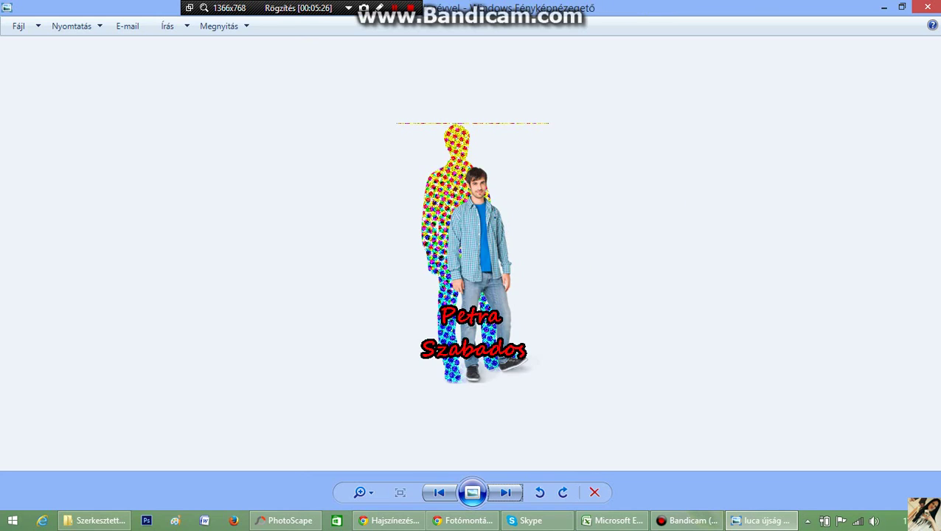
key("Right")
key("Right")
key("Right")
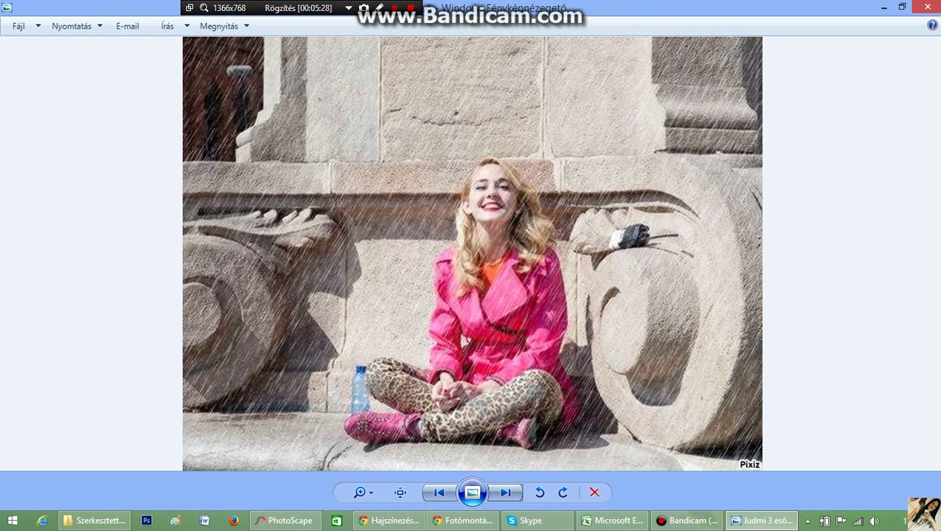
key("Right")
key("Left")
key("Right")
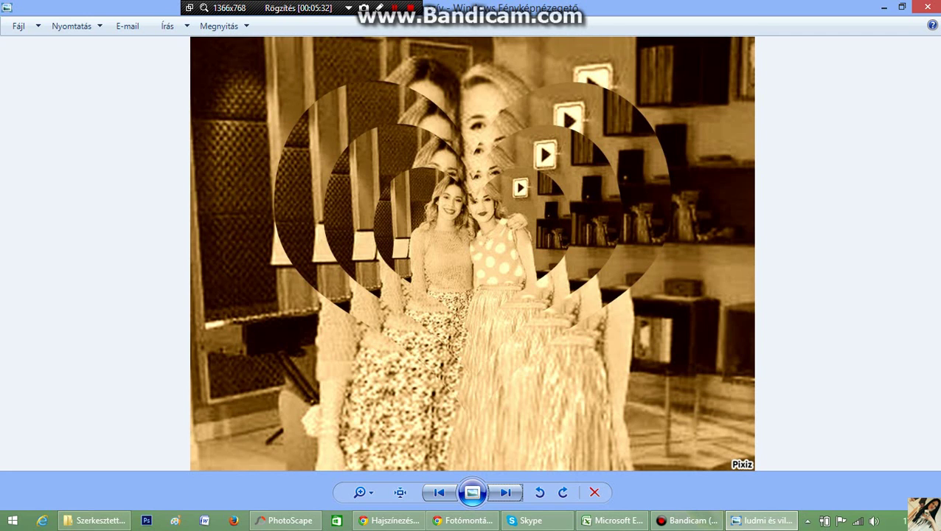
- Look through the pictures from the sepia montage past the round "MML" logo to the "Love Mechi" collage
key("Right")
key("Right")
key("Right")
key("Right")
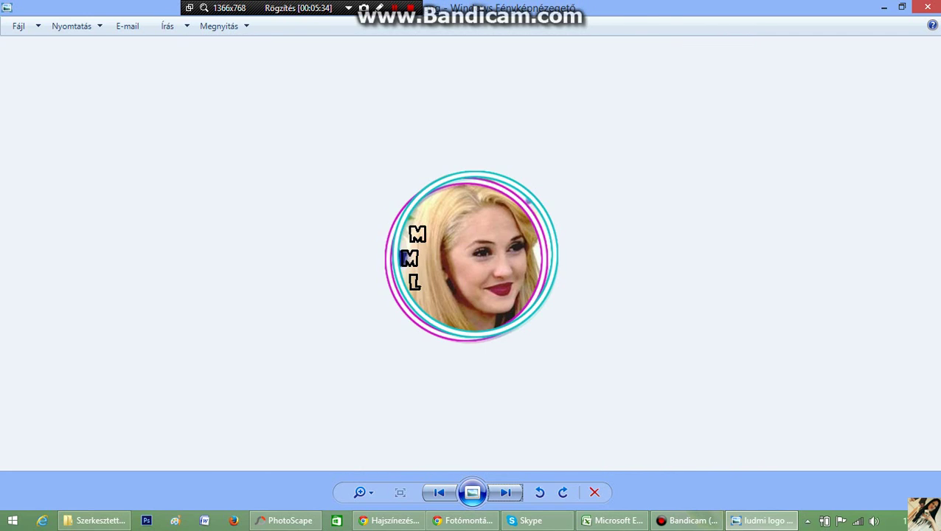
key("Left")
key("Left")
key("Right")
key("Right")
key("Right")
key("Right")
key("Right")
key("Right")
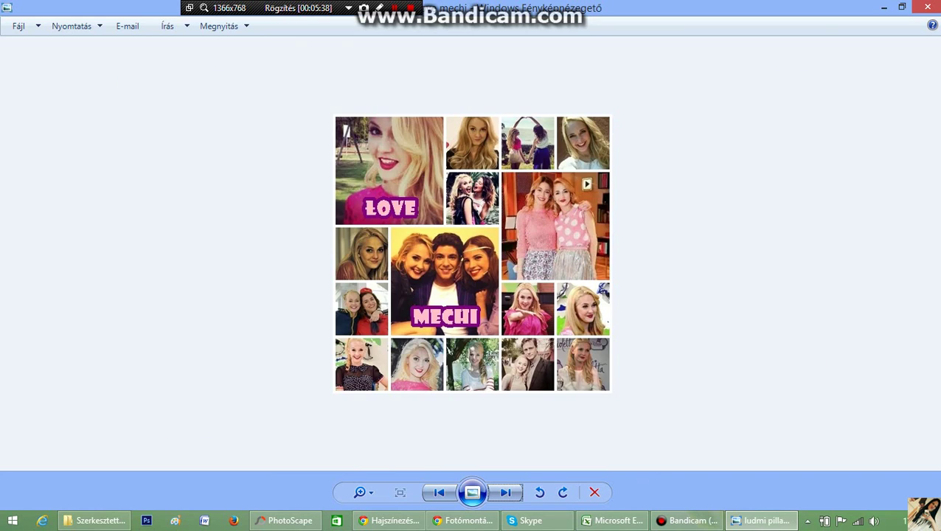
- Browse the edited pictures after the "Love Mechi" collage, up to the "Keep calm and love Tini Stoessel" image
key("Right")
key("Right")
key("Right")
key("Right")
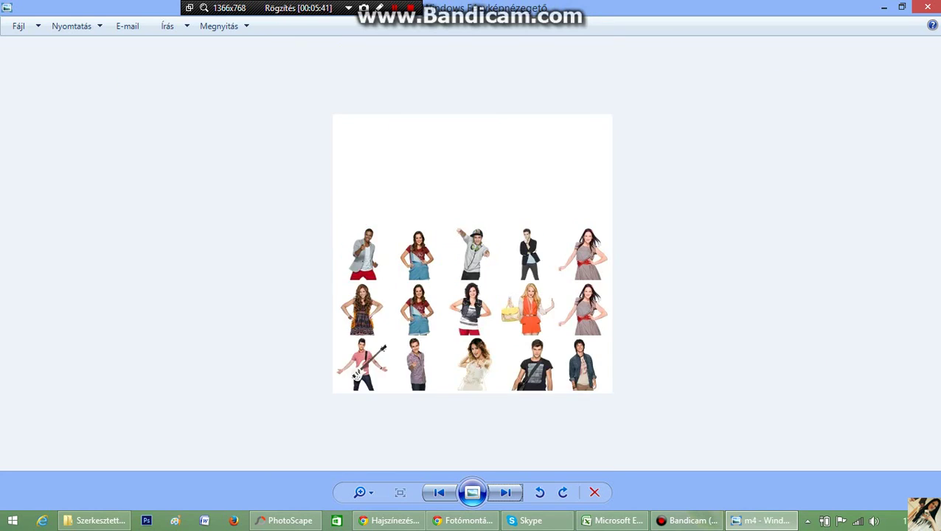
key("Right")
key("Right")
key("Right")
key("Right")
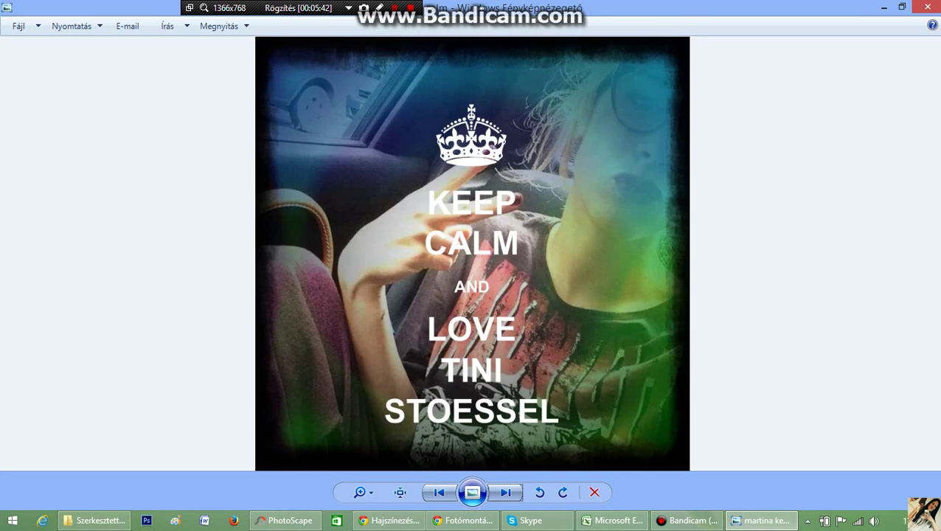
- View the pictures after the Tini Stoessel image, past "Keep calm and love Mercedes Lambre", to the heart-shaped Polaroid collage
key("Right")
key("Right")
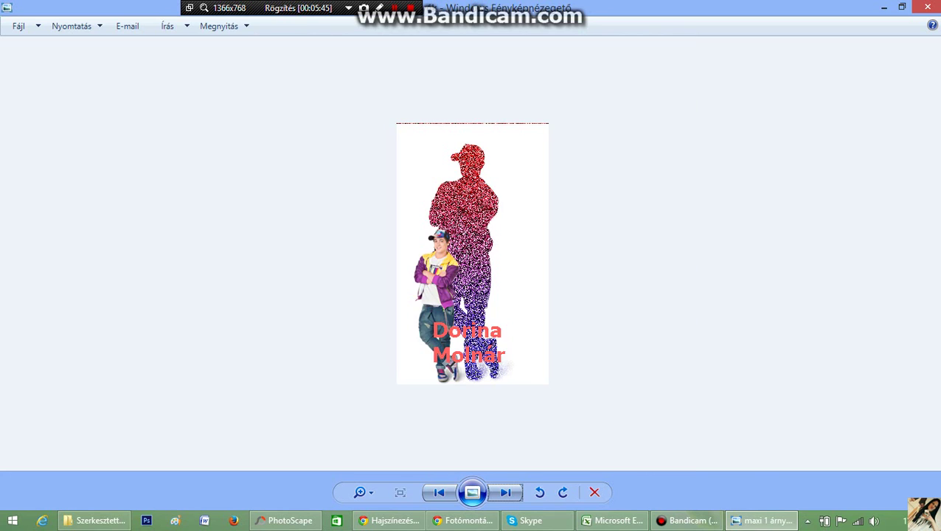
key("Right")
key("Right")
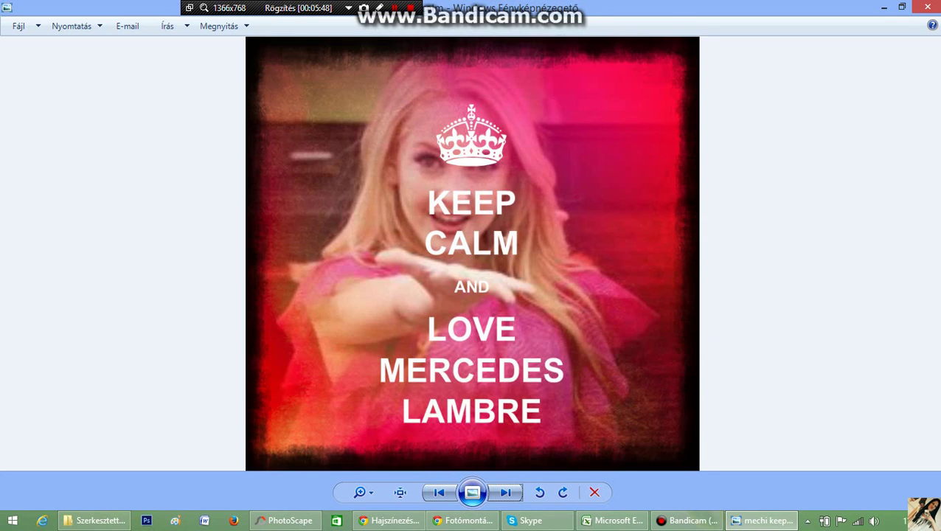
key("Right")
key("Left")
key("Right")
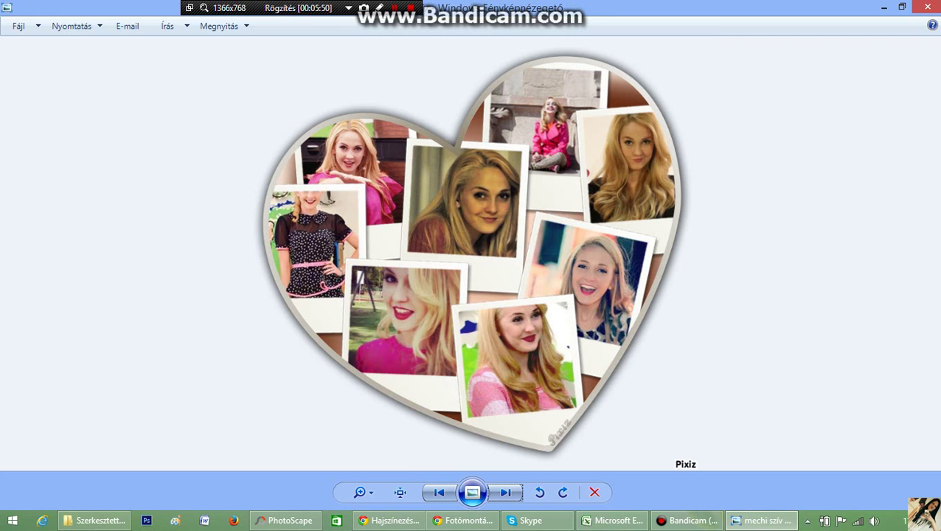
- Browse on from the heart-shaped collage, past the purple cover with stickers, to the montage starting with "10 nsz. képet"
key("Right")
key("Right")
key("Right")
key("Right")
key("Right")
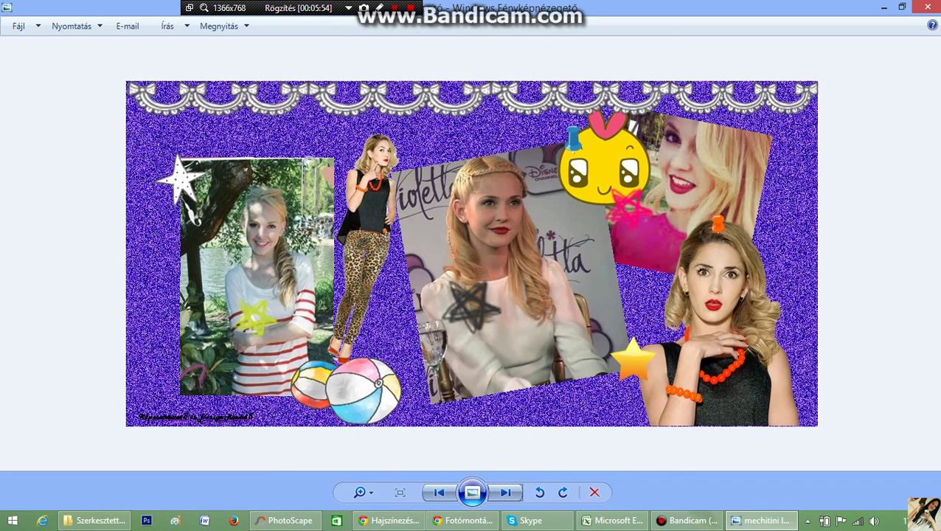
key("Right")
key("Right")
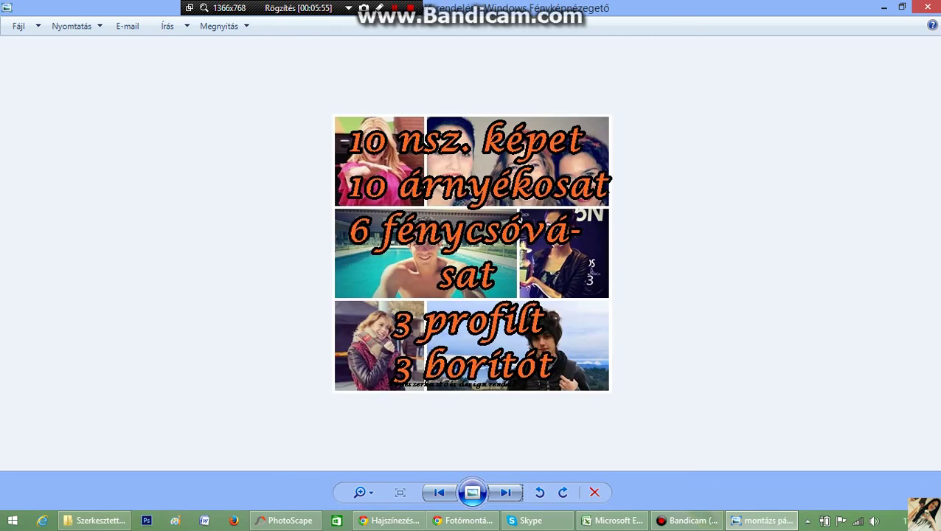
- Look through the pictures after the "10 nsz. képet" montage, up to the red-jacket girl with a glittery green shadow
key("Right")
key("Right")
key("Right")
key("Right")
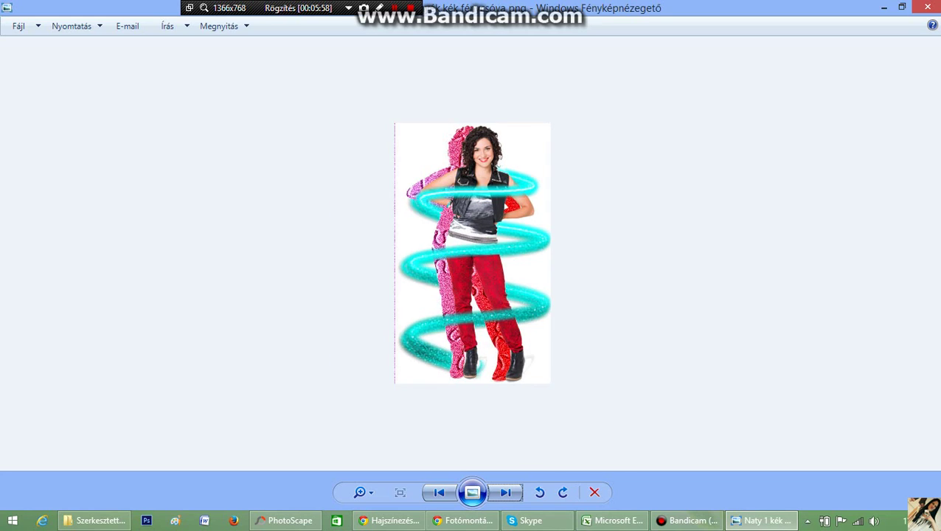
key("Right")
key("Right")
key("Right")
key("Right")
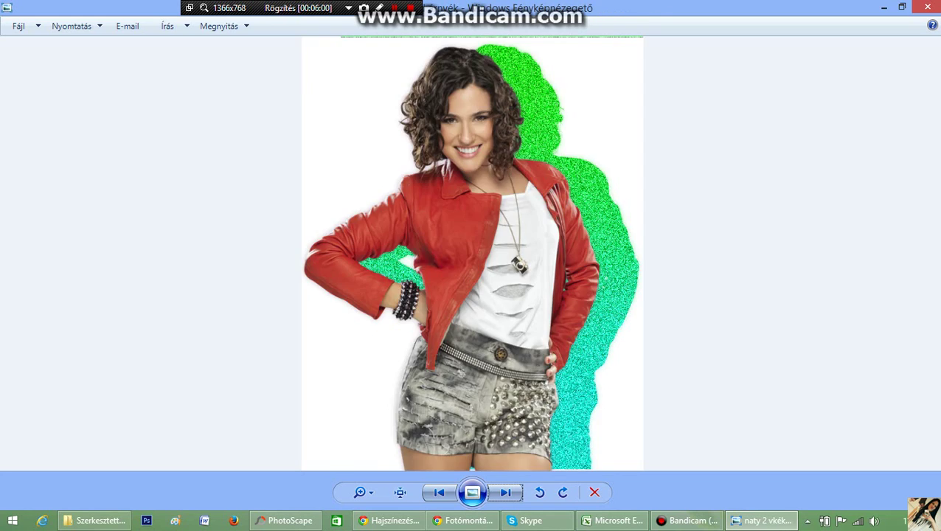
- View the next pictures after the red-jacket girl, up to the blue and pink "Maxi és Naty" montage
key("Right")
key("Right")
key("Right")
key("Right")
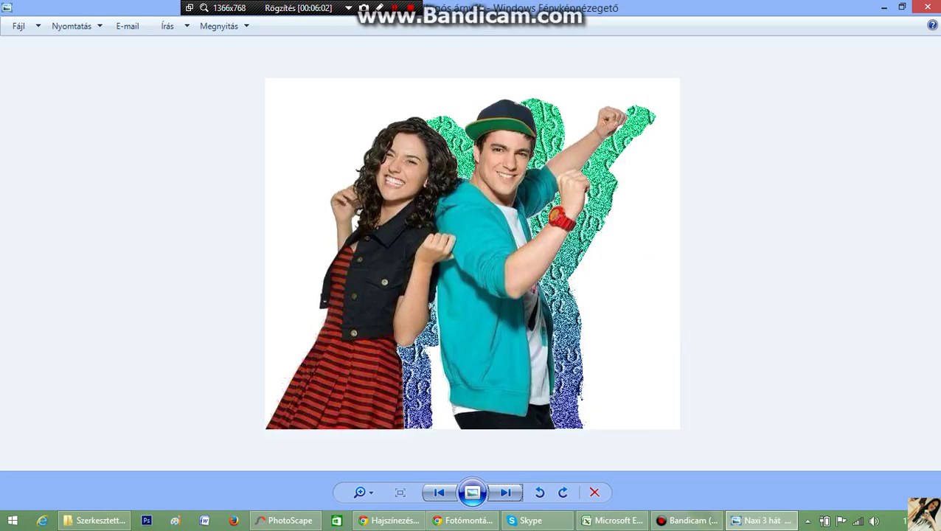
key("Right")
key("Right")
key("Right")
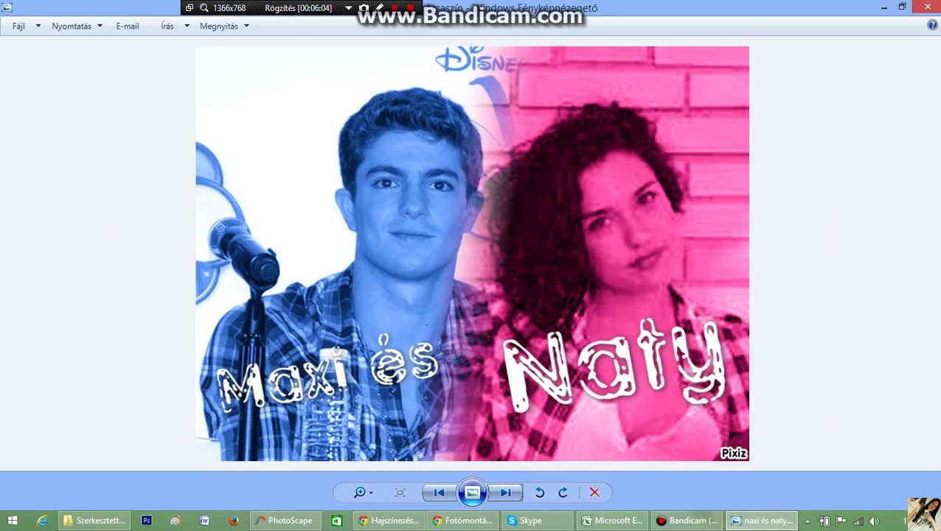
- Browse from the "Maxi és Naty" montage past the "Sütike Képszerkesztő Csatornája" banner to the portrait on a red and blue snowflake background
key("Right")
key("Right")
key("Right")
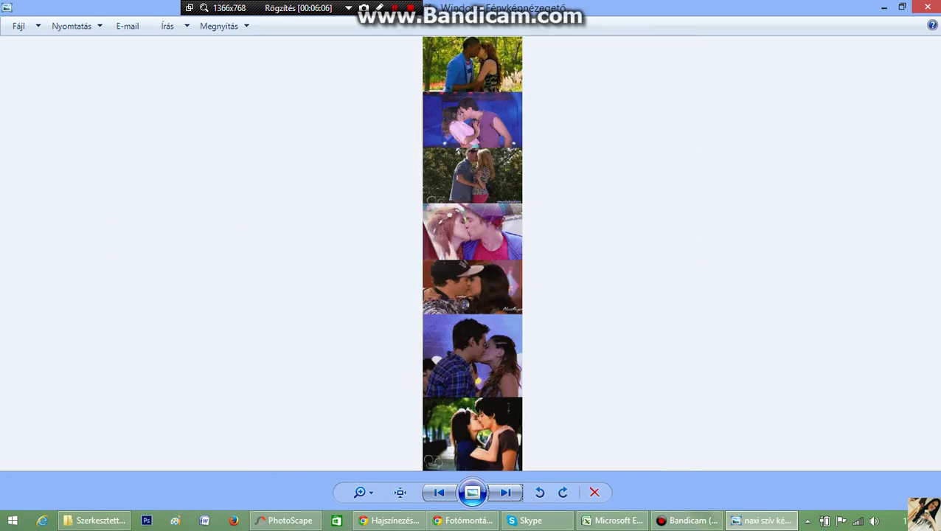
key("Right")
key("Right")
key("Right")
key("Right")
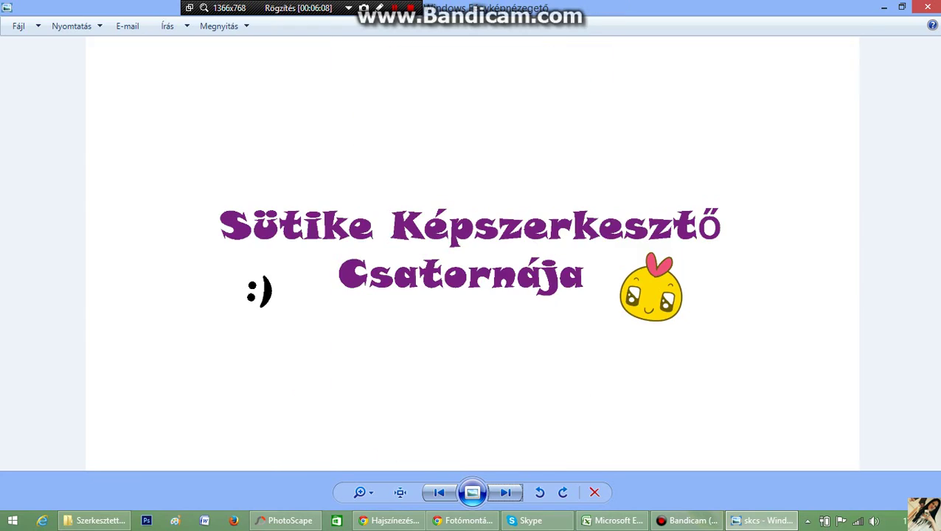
key("Right")
key("Right")
key("Right")
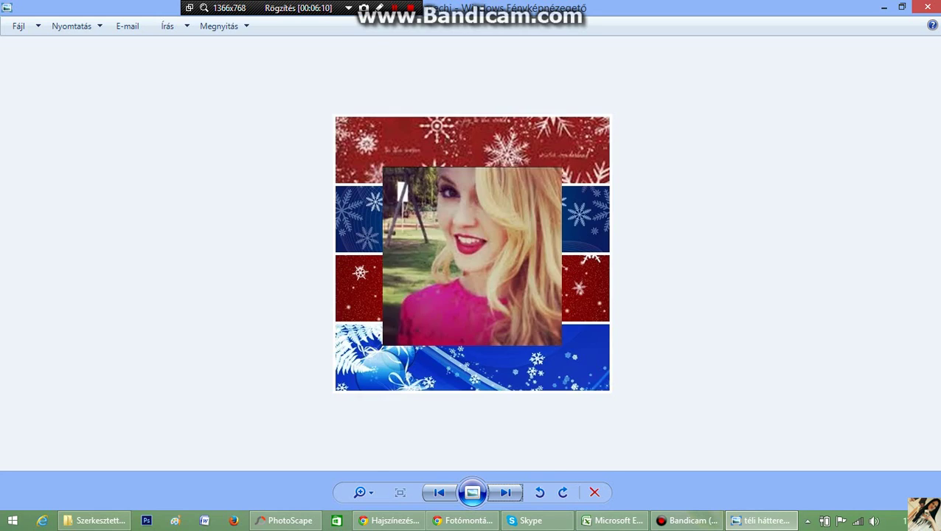
- Browse from the snowflake-background portrait past the starry blue montage to the red "Merry Christmas" picture with a white tree
key("Right")
key("Right")
key("Right")
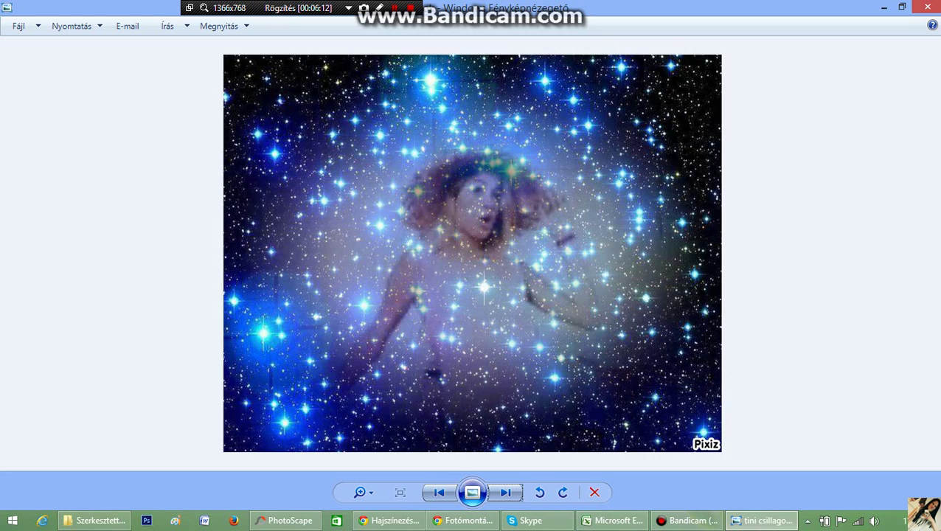
key("Right")
key("Right")
key("Right")
key("Right")
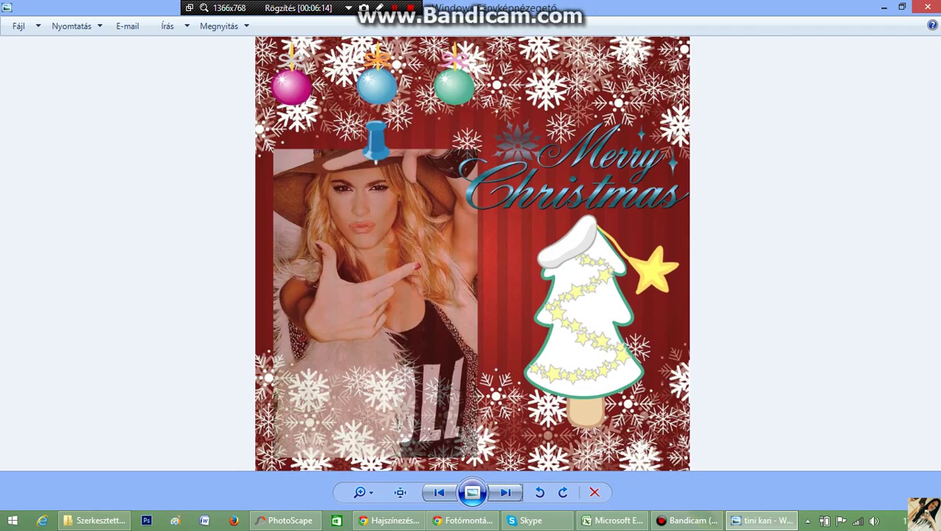
- View the following pictures, past the "Tini Stoessel Magyarország" cover, up to the small cut-out of a dark-haired boy
key("Right")
key("Right")
key("Right")
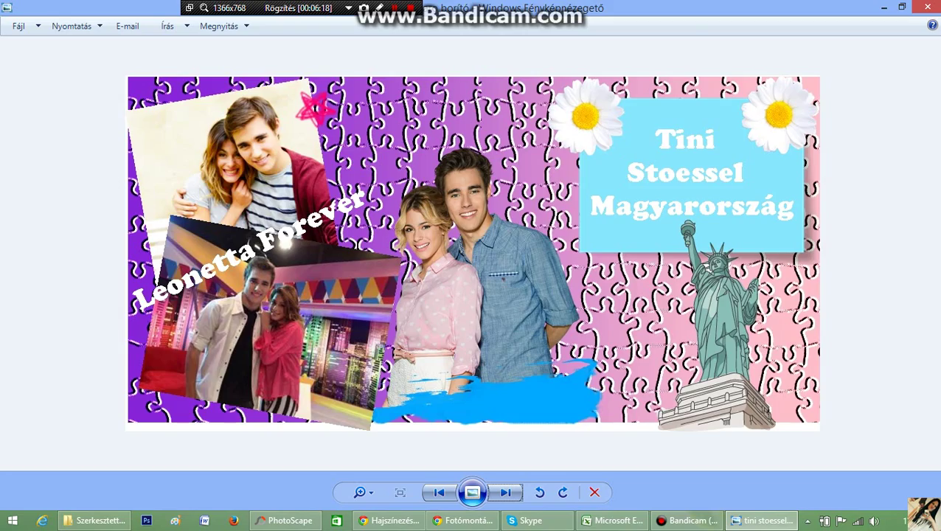
key("Right")
key("Right")
key("Right")
key("Right")
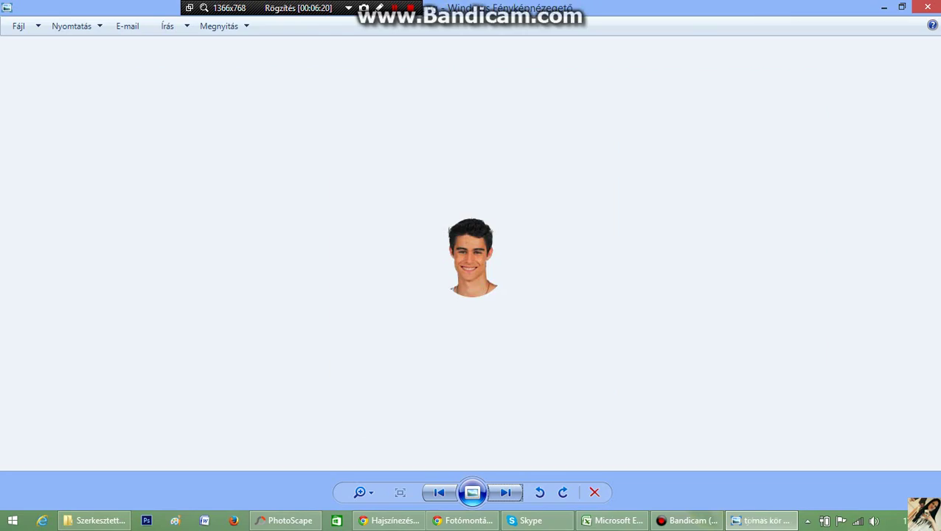
- Look through the pictures past the yellow and red puzzle Christmas cover to the girl with a glittery blue shadow
key("Right")
key("Right")
key("Right")
key("Right")
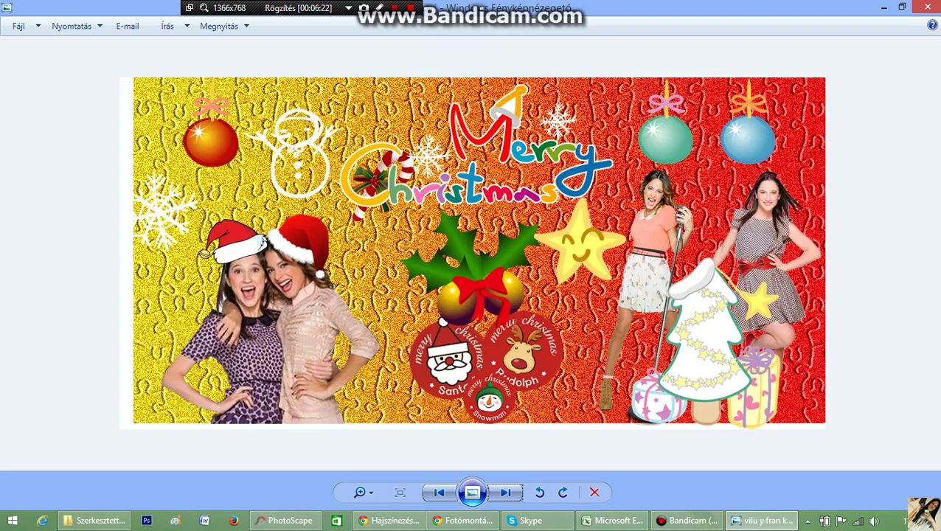
key("Right")
key("Right")
key("Right")
key("Right")
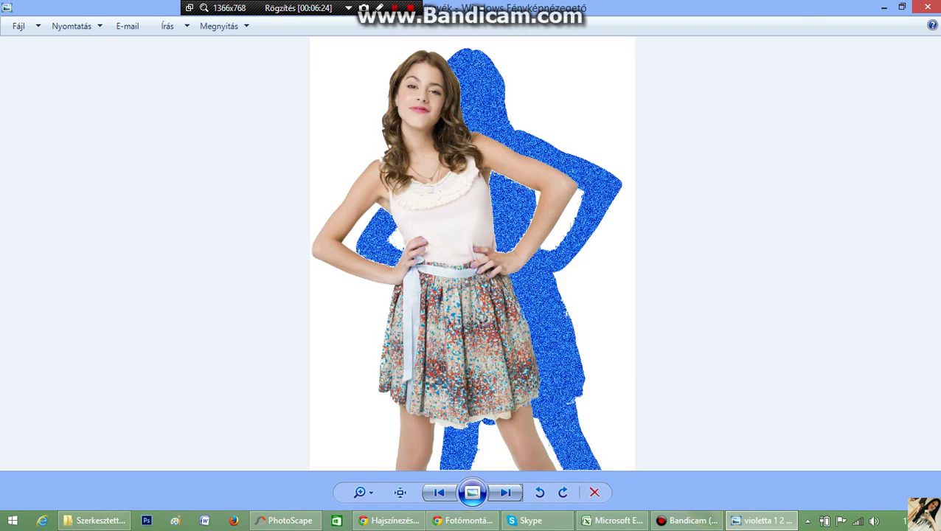
- Browse on past the portrait with purple-coloured hair to the rainbow-framed "Violettás képek" logo
key("Right")
key("Right")
key("Right")
key("Right")
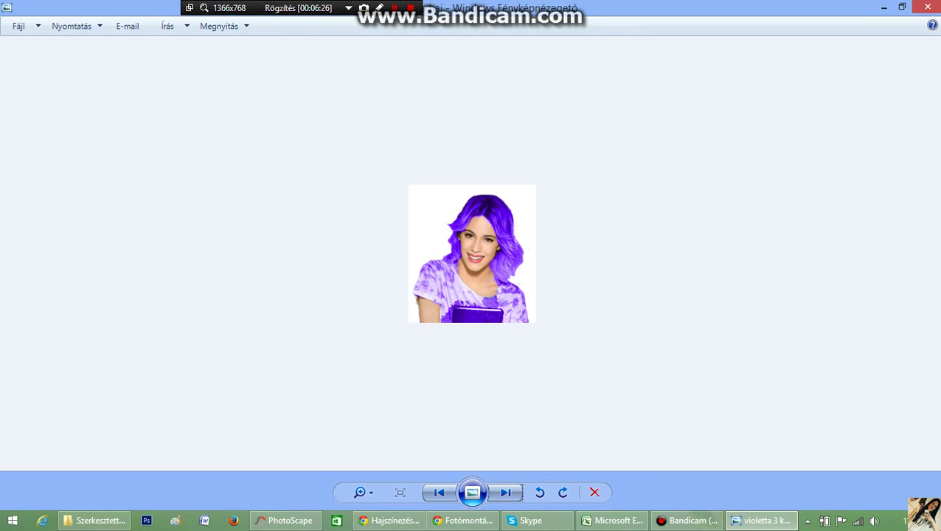
key("Right")
key("Right")
key("Right")
key("Right")
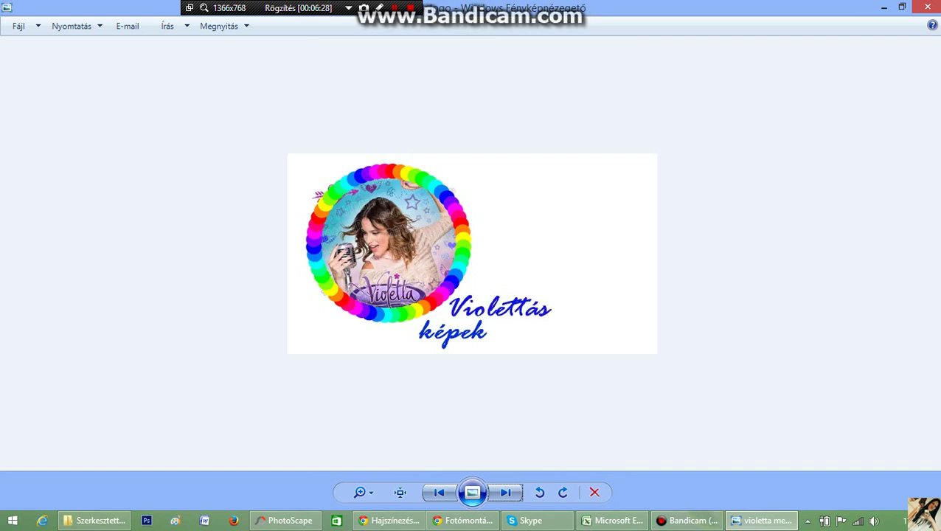
- Go on from the "Violettás képek" logo past the 2015 profile picture to the heart-shaped collage
key("Right")
key("Right")
key("Right")
key("Right")
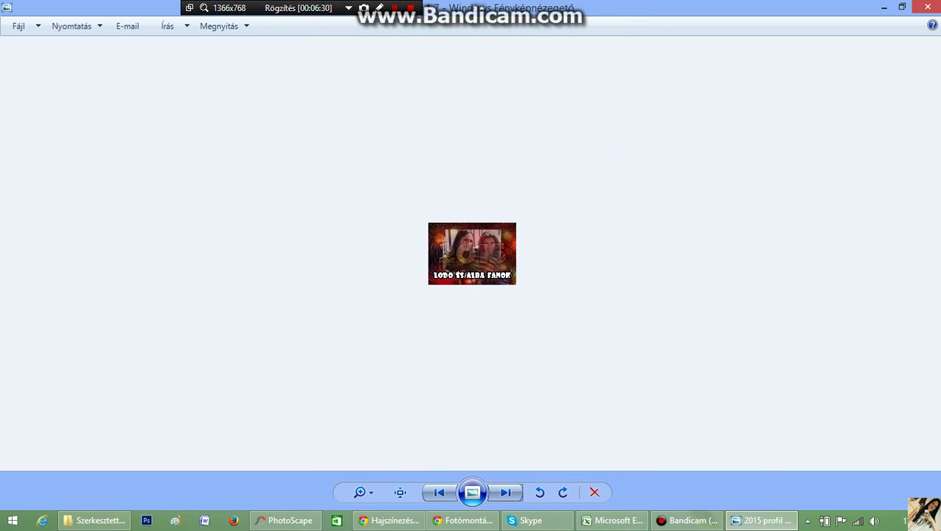
key("Right")
key("Left")
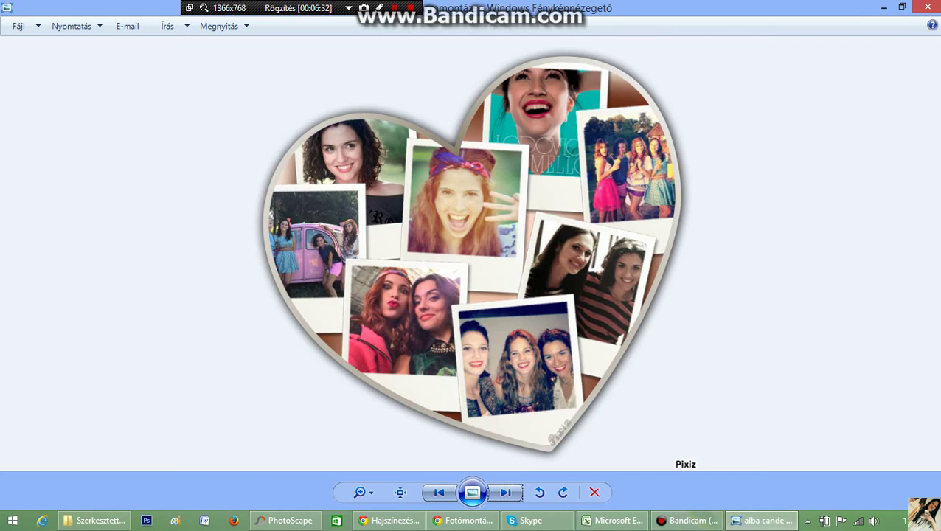
- View the pictures after the heart-shaped collage, past the "Órarend" timetable, up to the purple-ringed "Violetta Hungary" logo
key("Left")
key("Right")
key("Right")
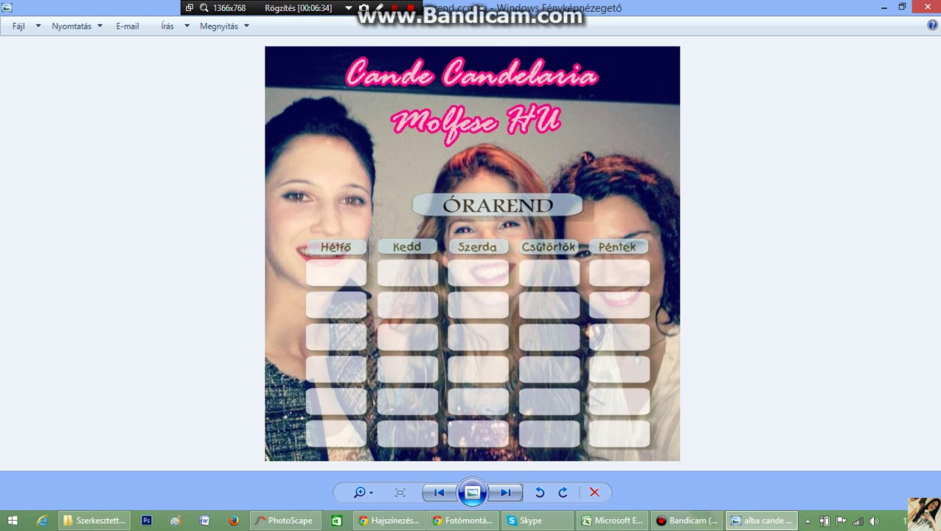
key("Right")
key("Right")
key("Right")
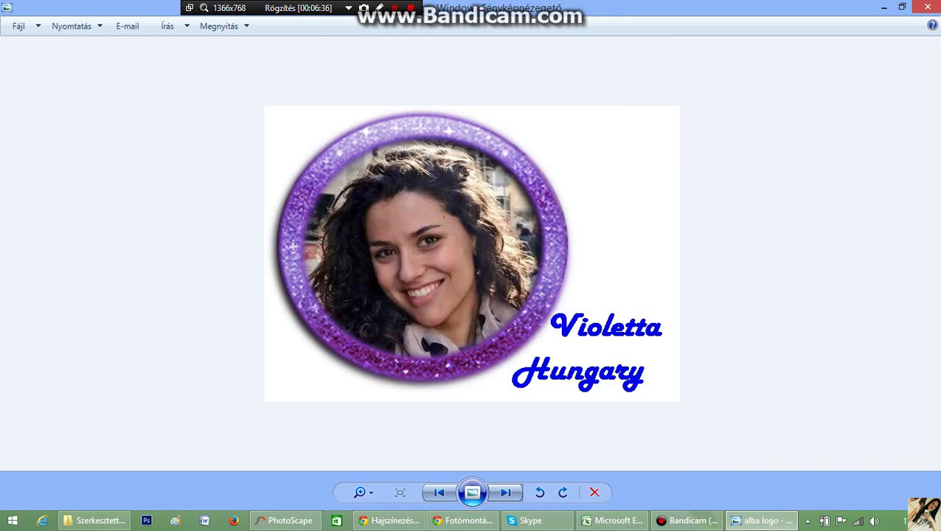
- Close the photo viewer and the Szerkesztett képek folder, and return to the Pixiz "3 fotót a térben" page in Chrome
left_click(930, 8)
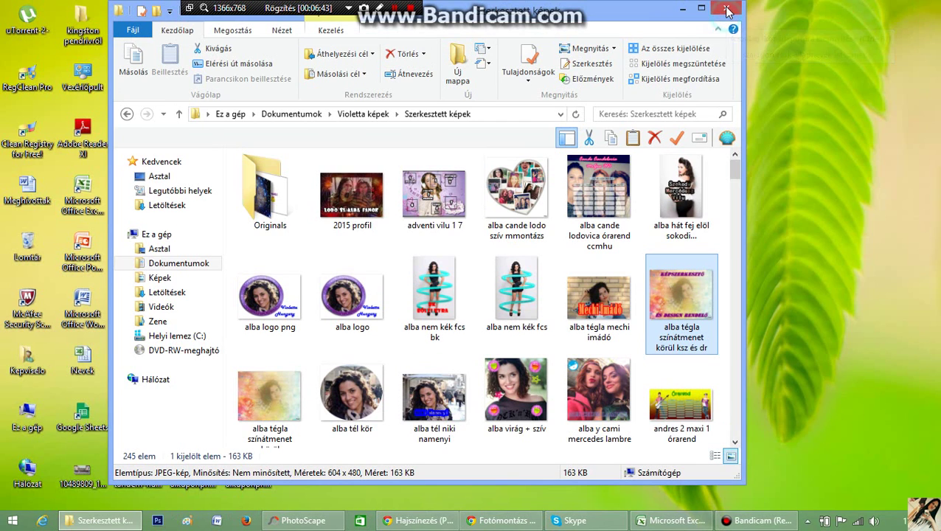
left_click(726, 8)
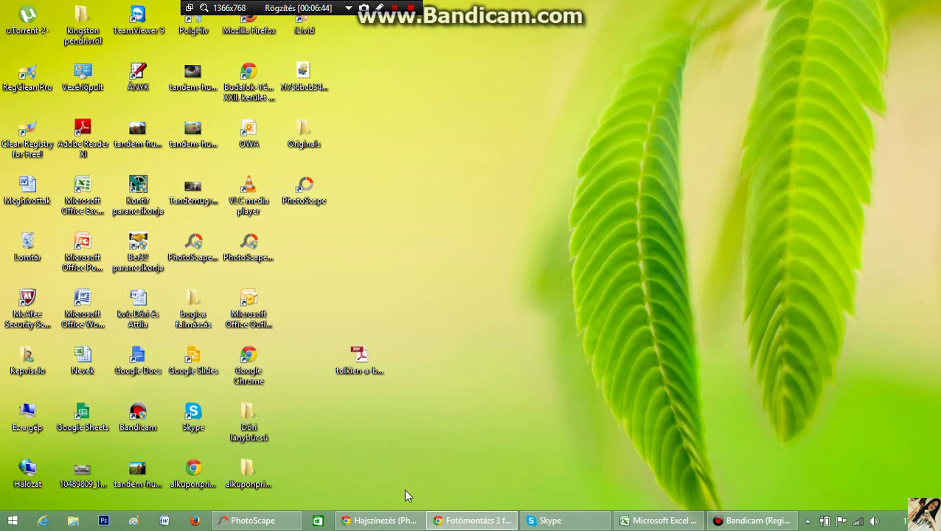
left_click(407, 518)
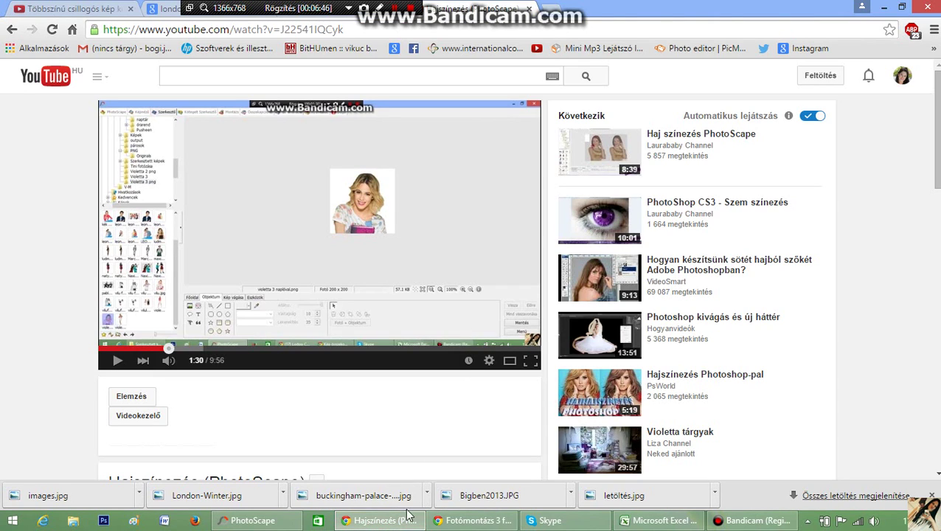
left_click(472, 520)
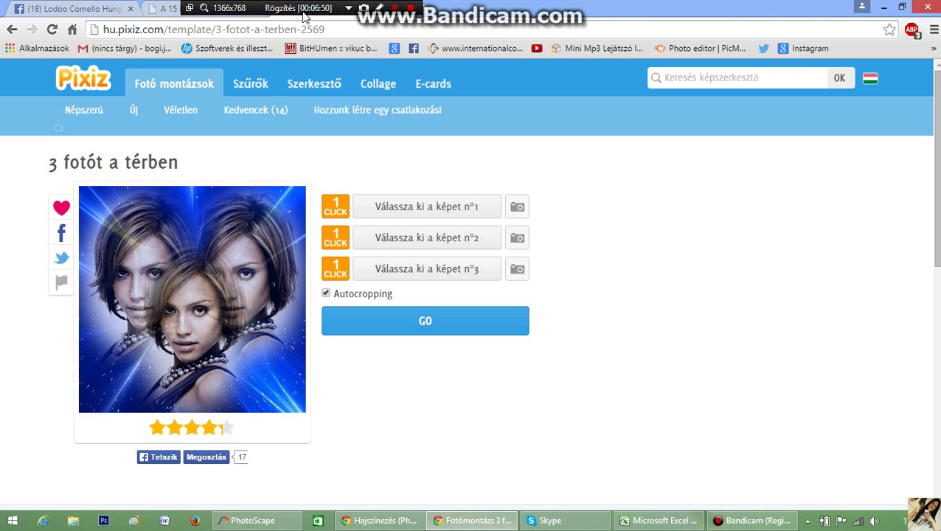
- Open the pizap.com photo editor site in a new browser tab
left_click_drag(305, 14, 242, 9)
left_click(418, 9)
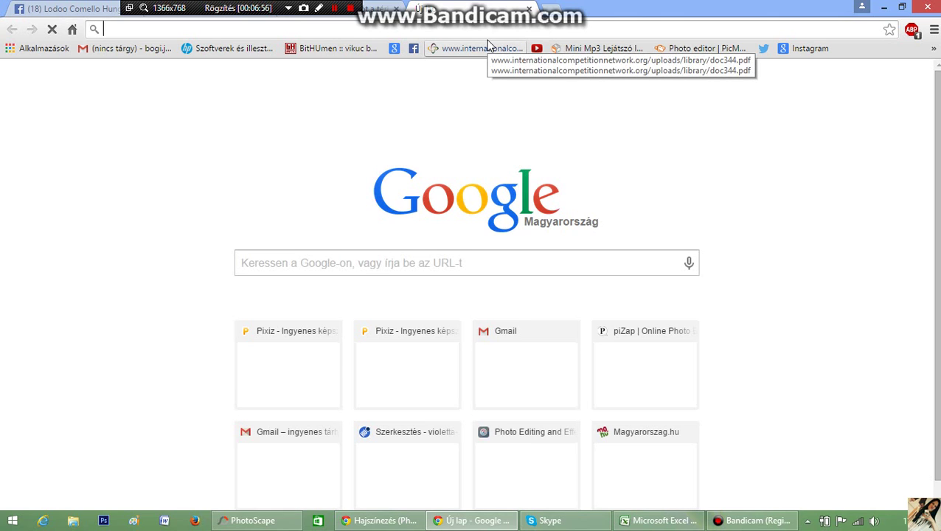
type("iza")
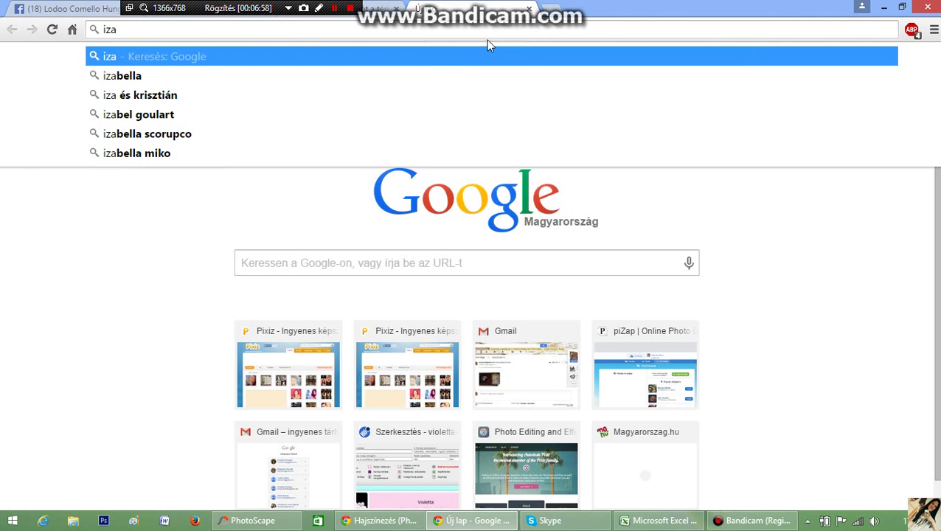
key("BackSpace")
key("BackSpace")
key("BackSpace")
type("p")
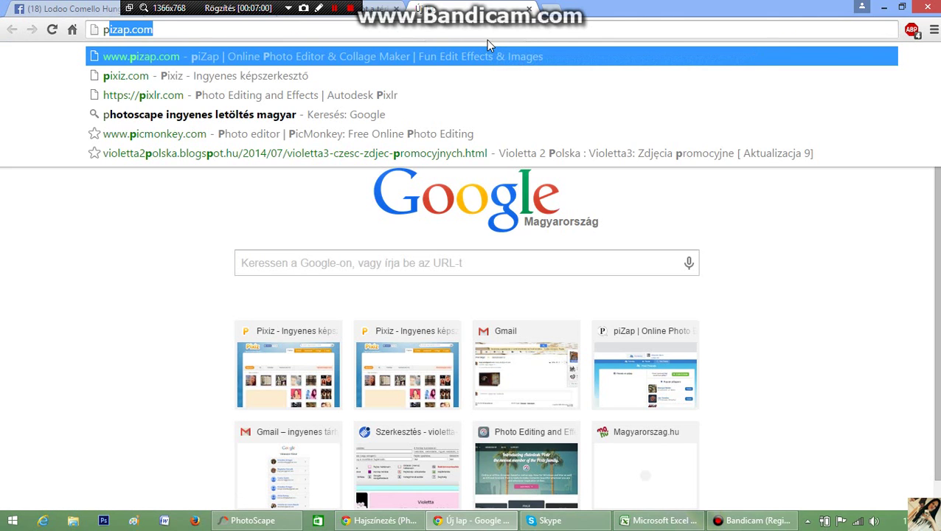
key("Return")
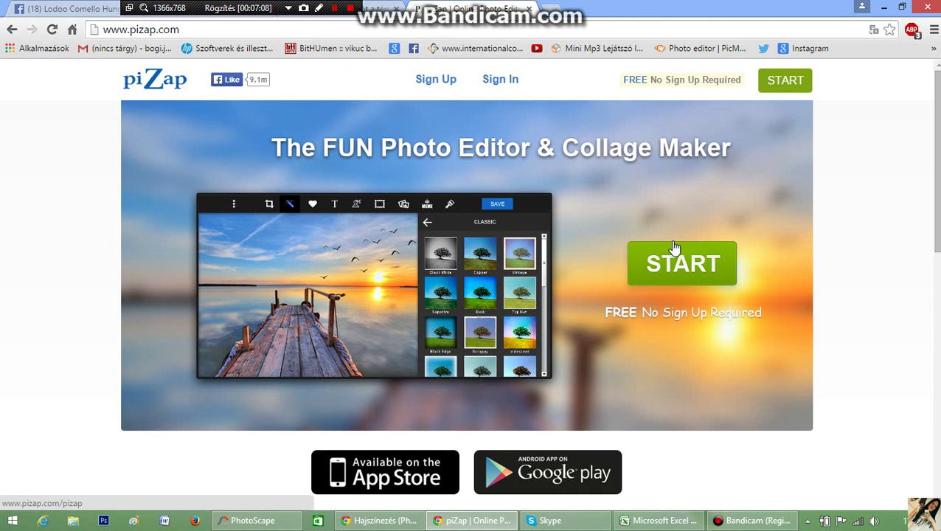
- Open piZap's Edit mode to show its photo source choices, and go back to the home page
left_click(686, 279)
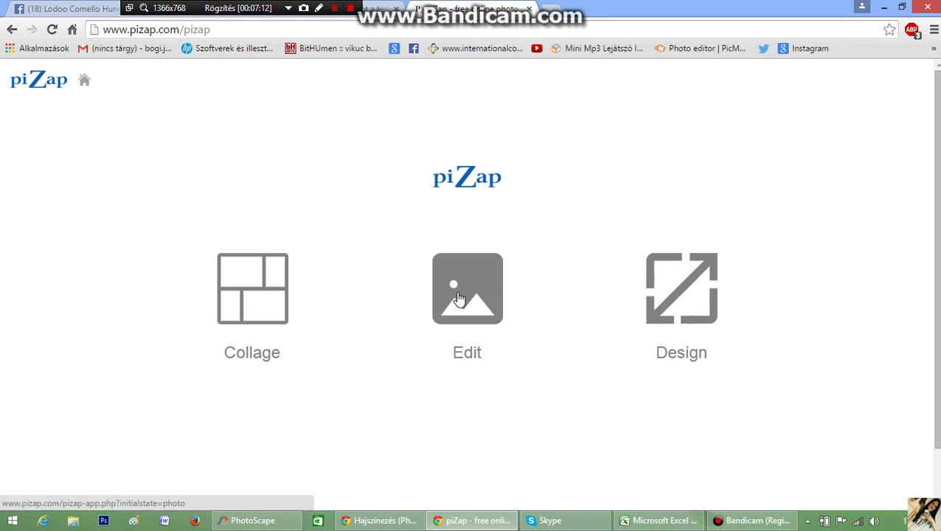
left_click(459, 296)
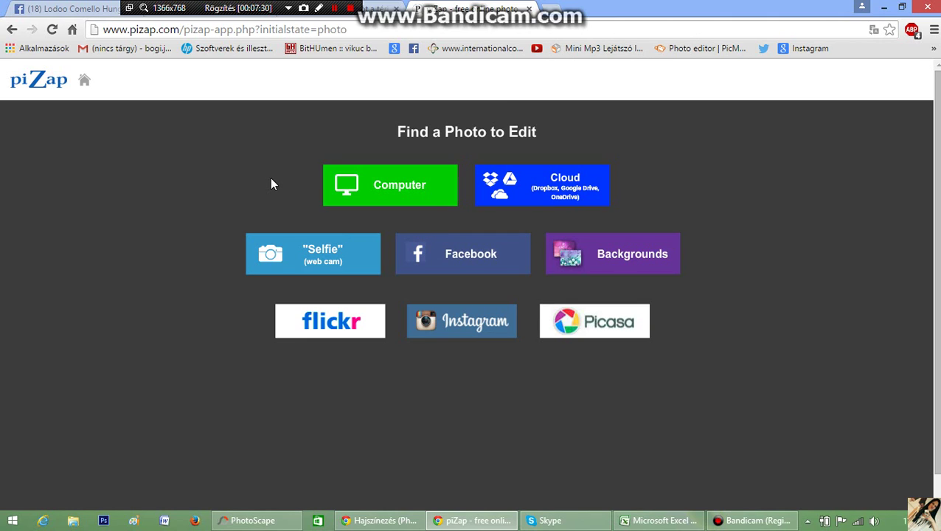
left_click(13, 32)
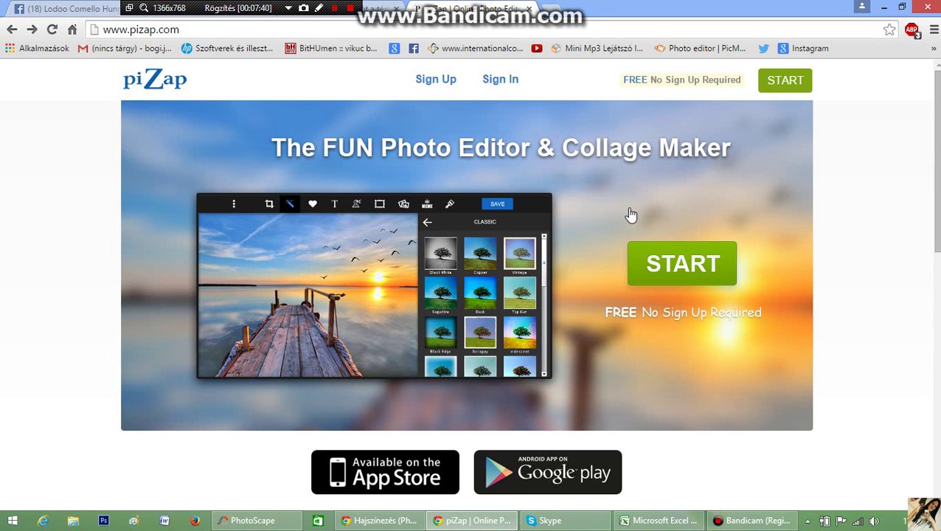
- Look through the feature sections on piZap's home page, from the fonts and collage maker to the MEME's & Facebook Covers
scroll(631, 213, "down", 3)
scroll(630, 214, "down", 1)
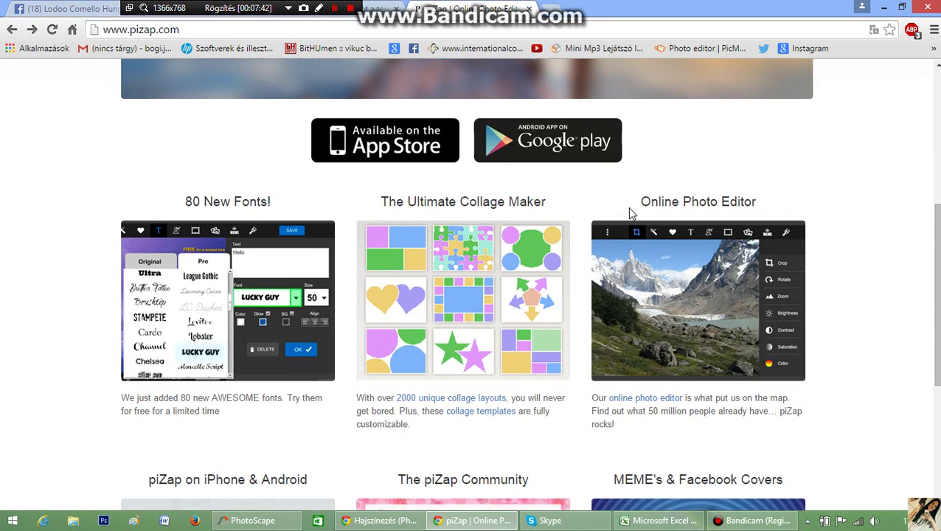
scroll(630, 214, "down", 2)
scroll(630, 213, "down", 1)
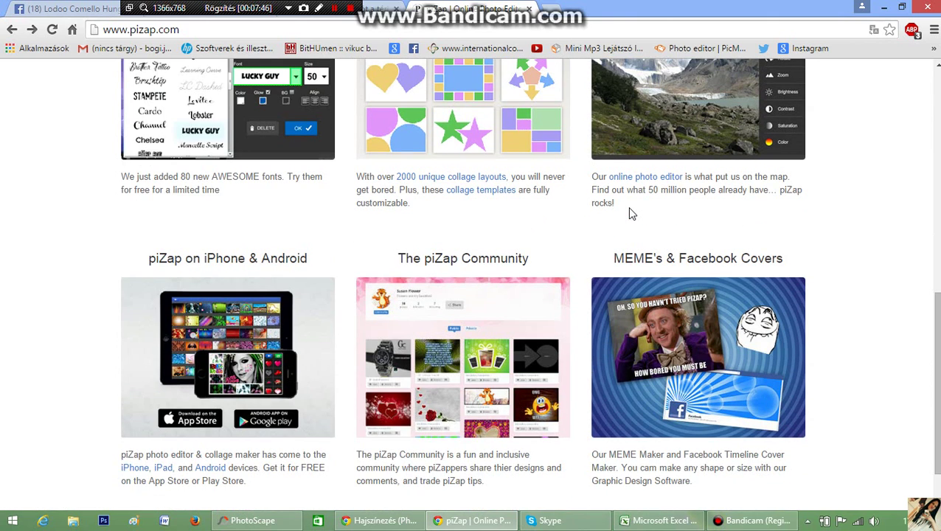
scroll(630, 214, "up", 2)
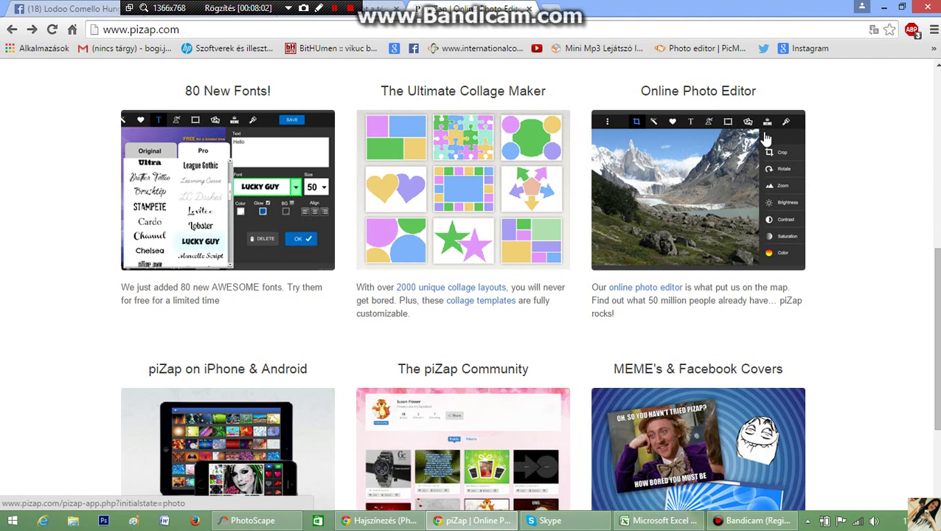
scroll(756, 174, "down", 3)
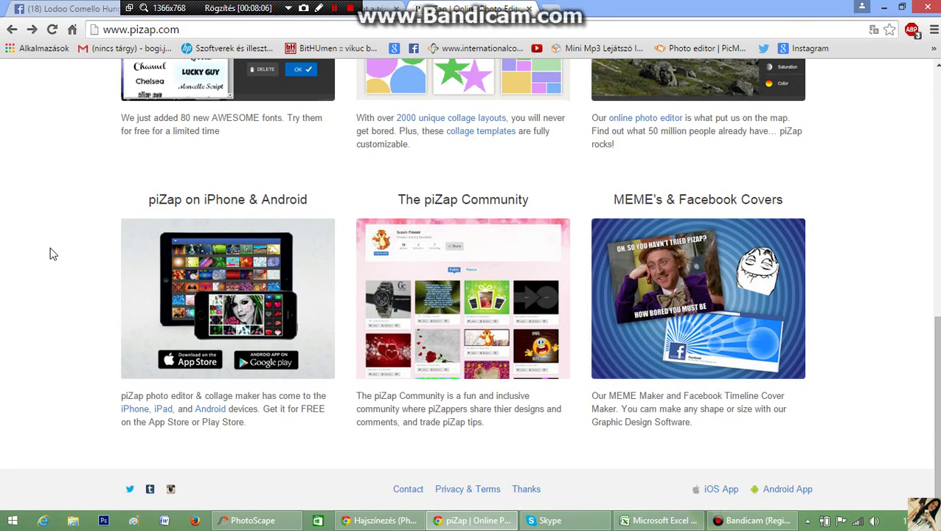
scroll(60, 259, "up", 1)
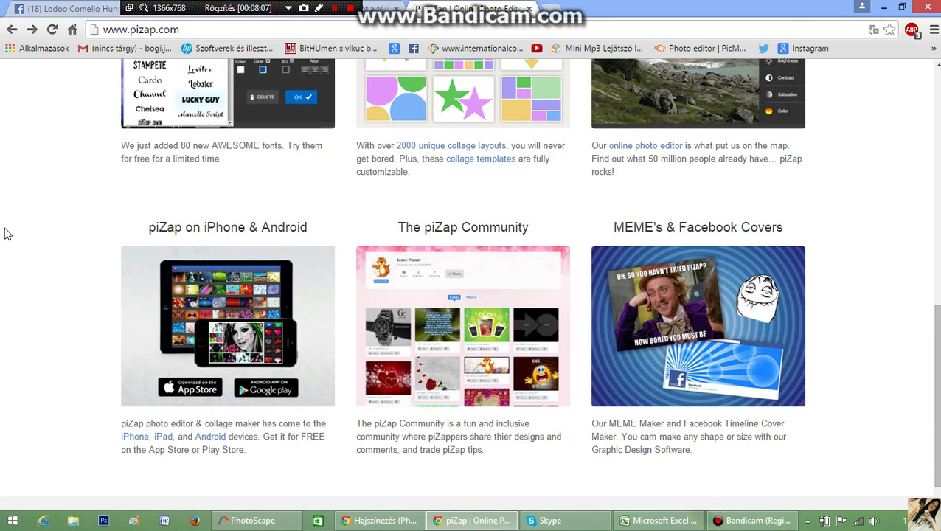
scroll(7, 231, "up", 8)
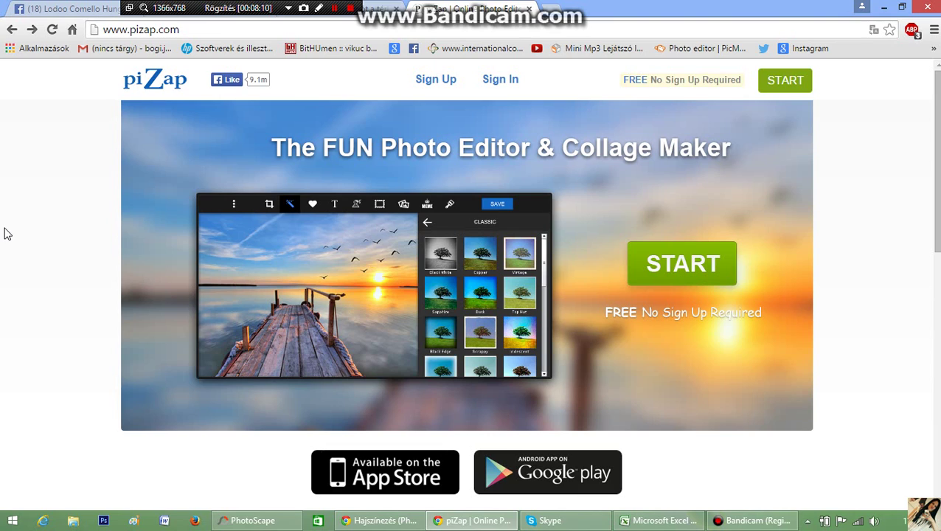